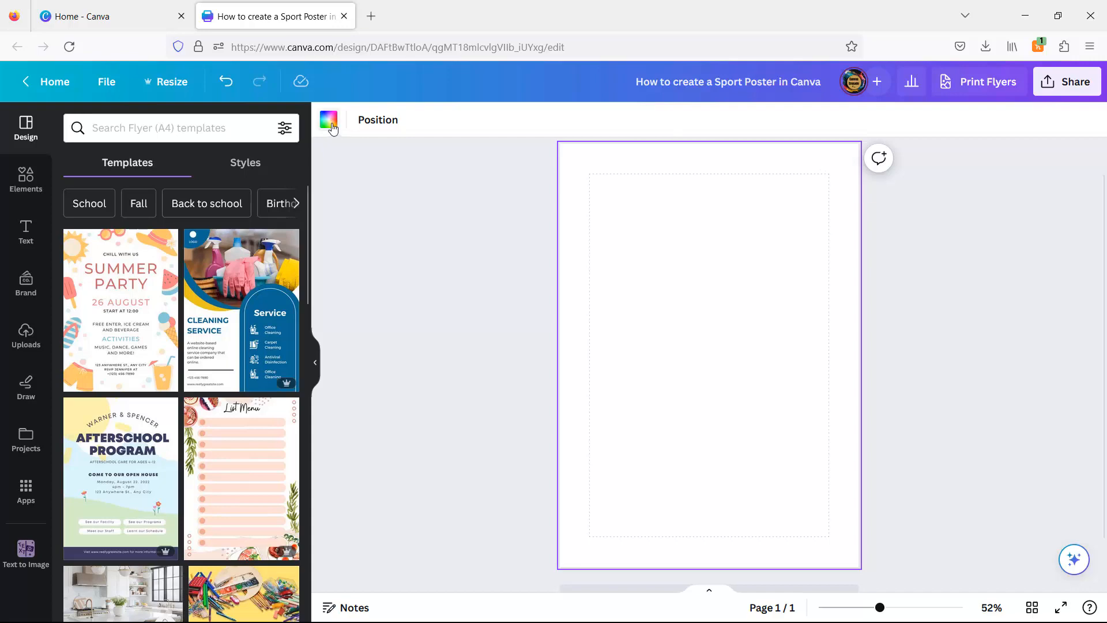
Set the page background to the light grey from the Brand Kit color palette.
{"action": "left_click", "coordinate": [330, 121]}
{"action": "left_click", "coordinate": [127, 360]}
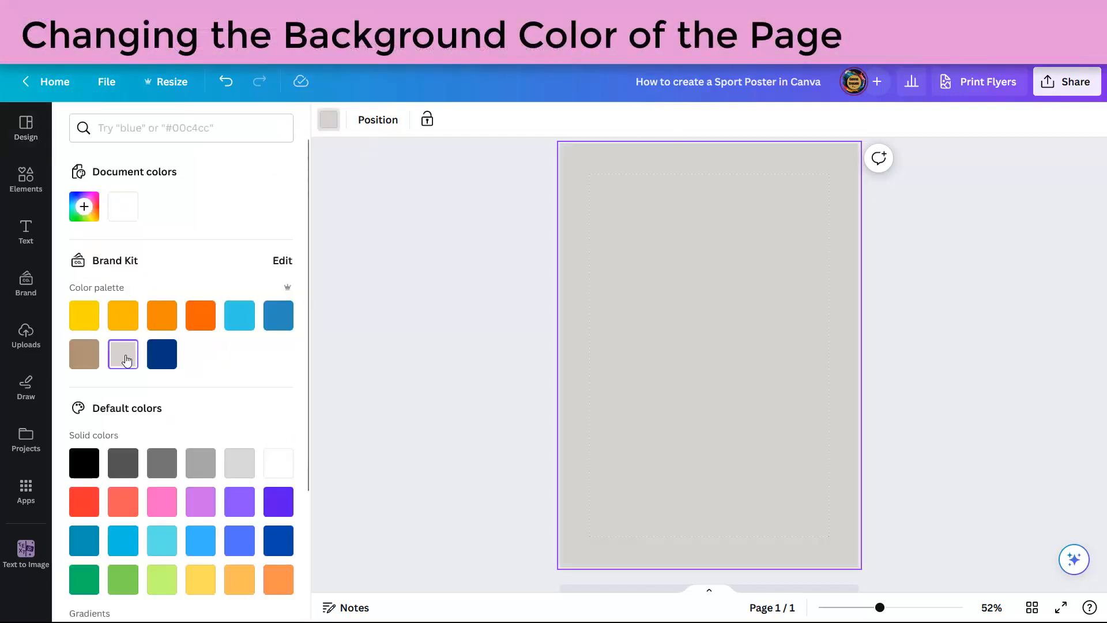
{"action": "left_click", "coordinate": [369, 214]}
Search the elements for "Woman player shooting basketball" and add the photo of the player in the number 24 jersey to the page.
{"action": "left_click", "coordinate": [26, 179]}
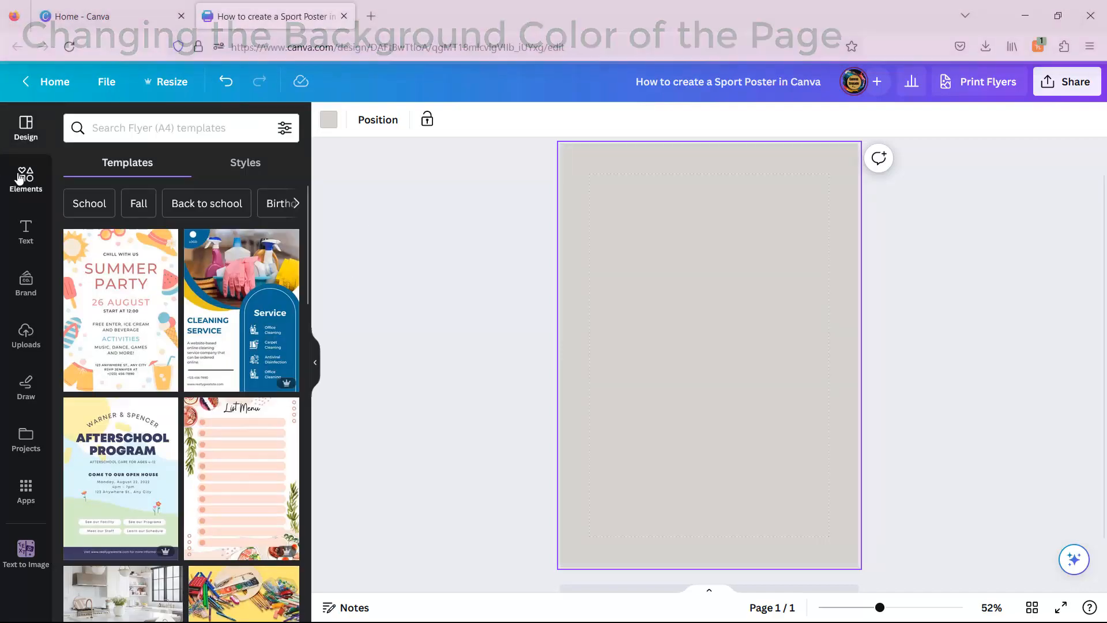
{"action": "left_click", "coordinate": [96, 128]}
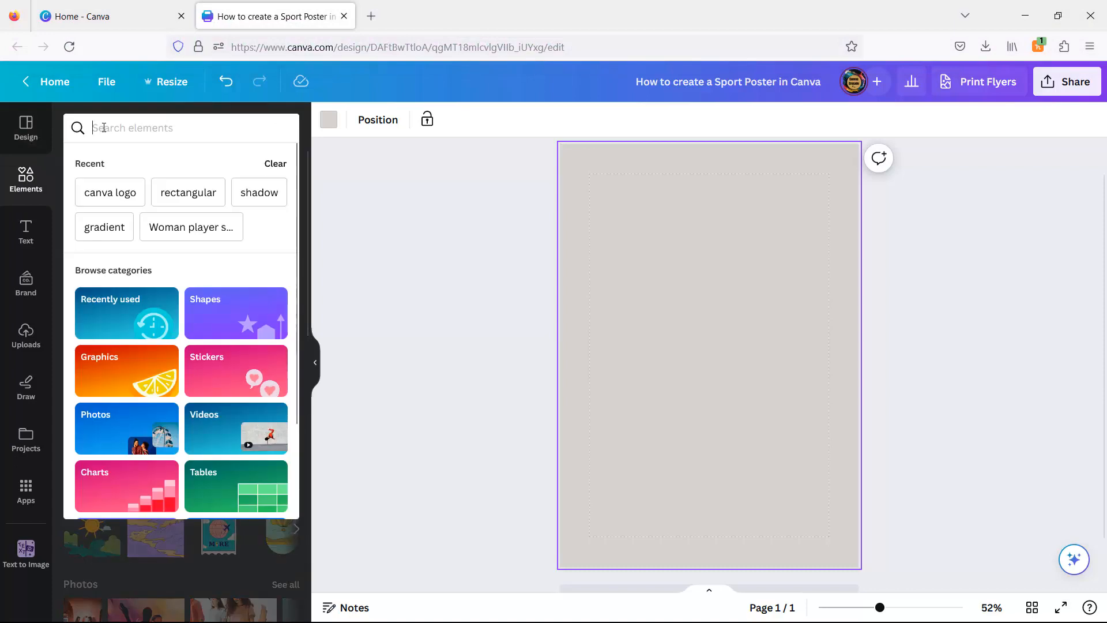
{"action": "type", "text": "w"}
{"action": "left_click", "coordinate": [156, 223]}
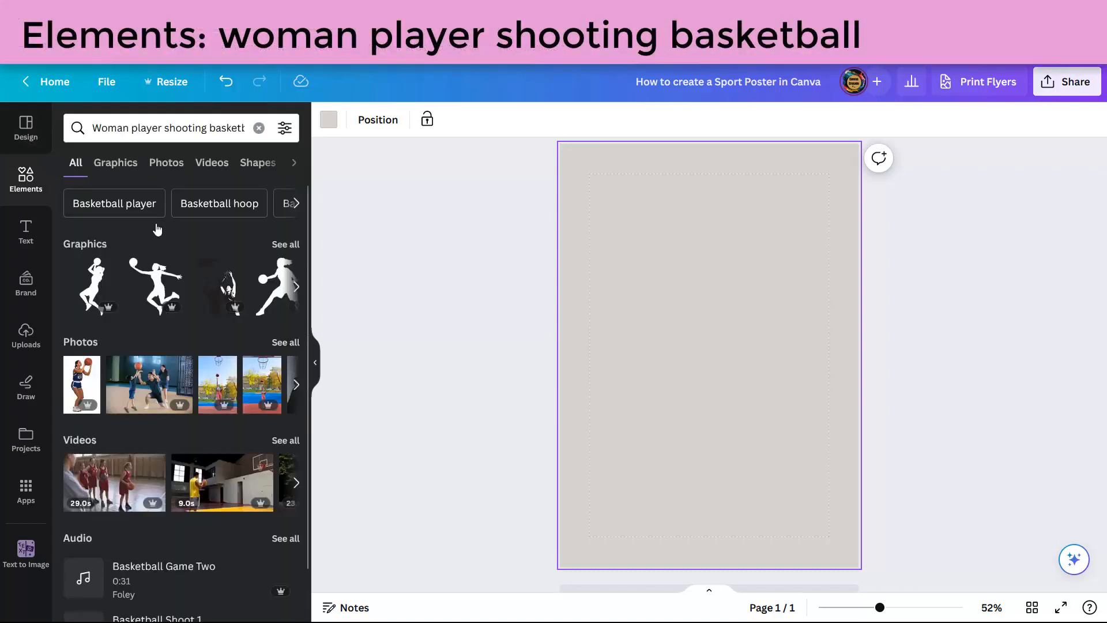
{"action": "left_click", "coordinate": [282, 343]}
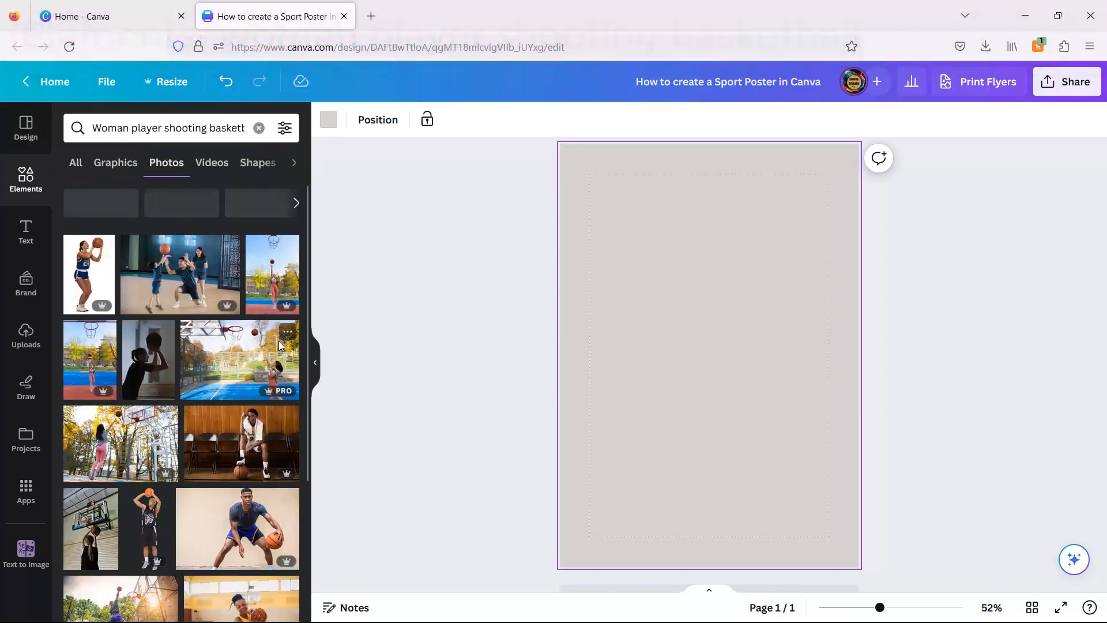
{"action": "left_click", "coordinate": [90, 238]}
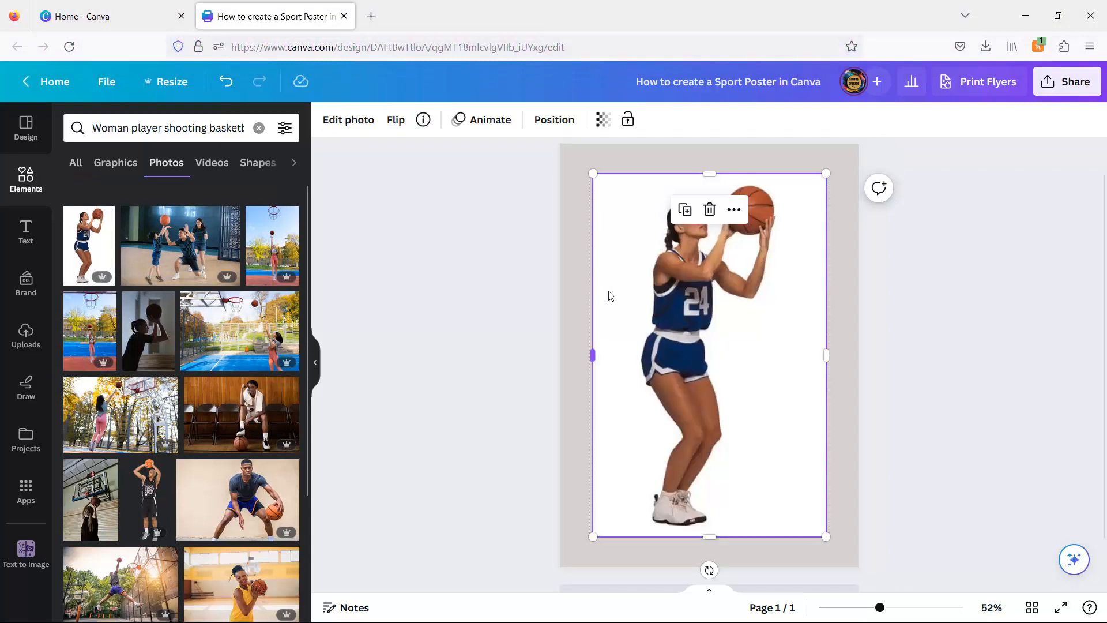
Remove the white background from the basketball player photo.
{"action": "left_click", "coordinate": [349, 121]}
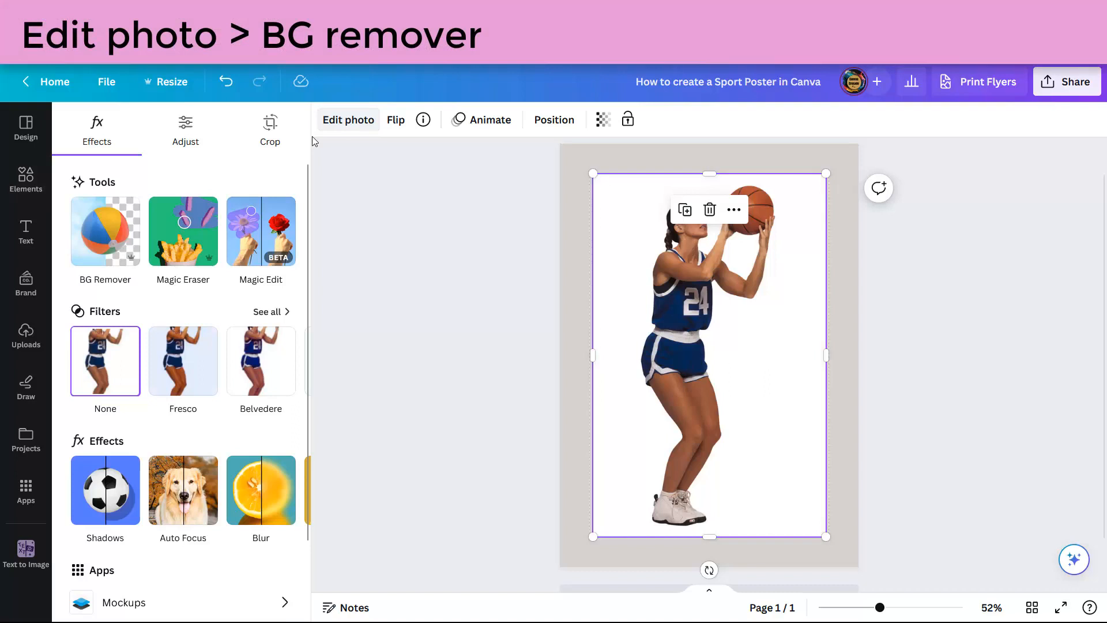
{"action": "left_click", "coordinate": [106, 226]}
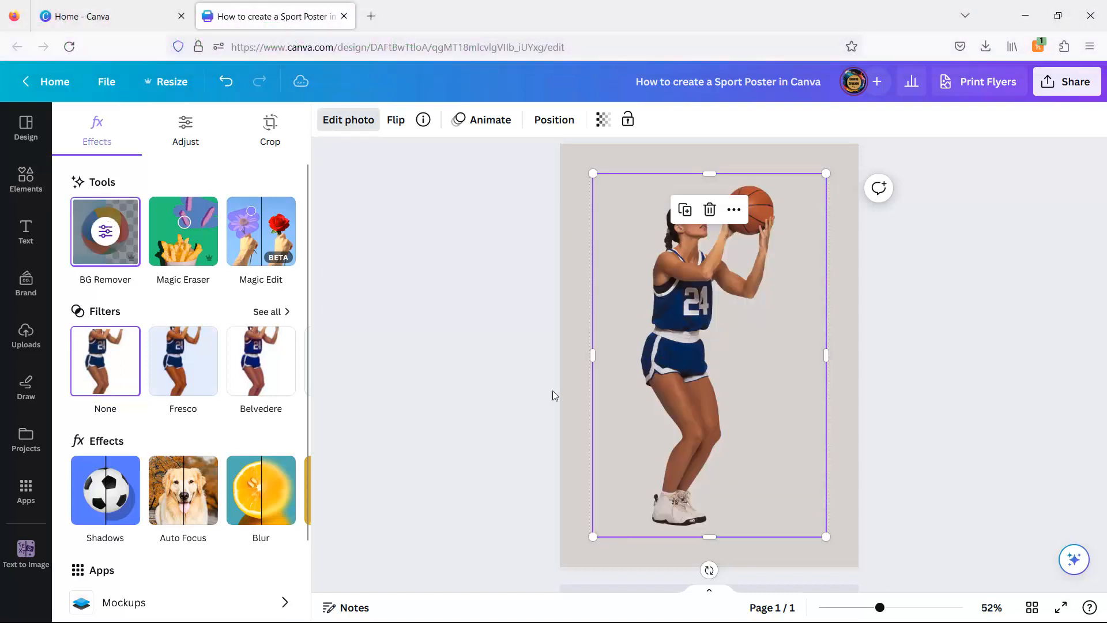
{"action": "left_click", "coordinate": [895, 313]}
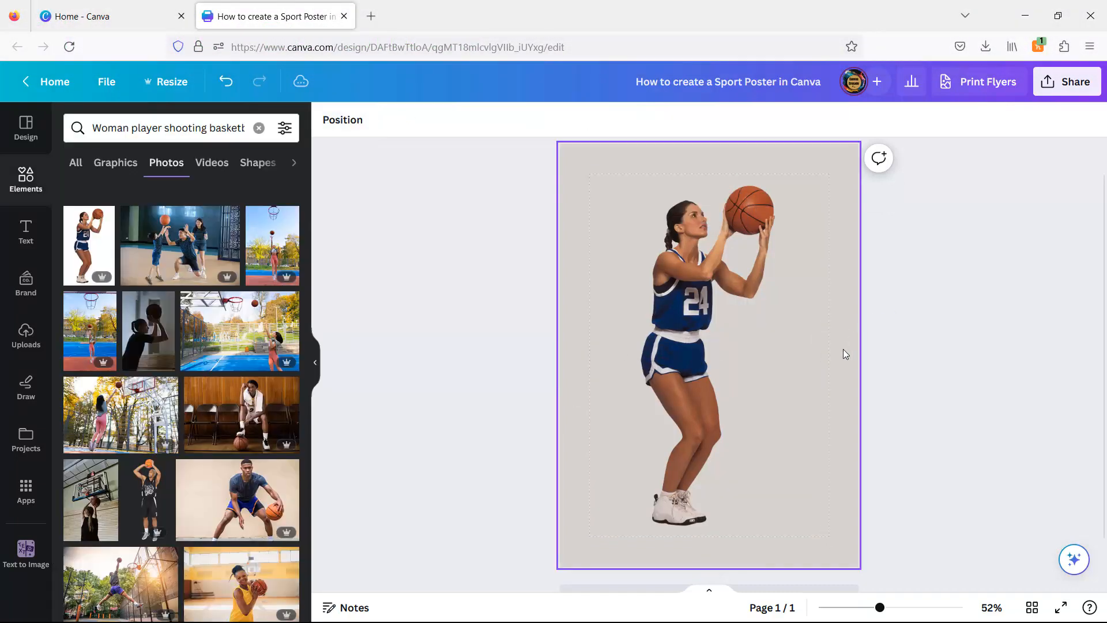
Duplicate the player photo and place the two copies side by side on the page.
{"action": "left_click", "coordinate": [701, 379]}
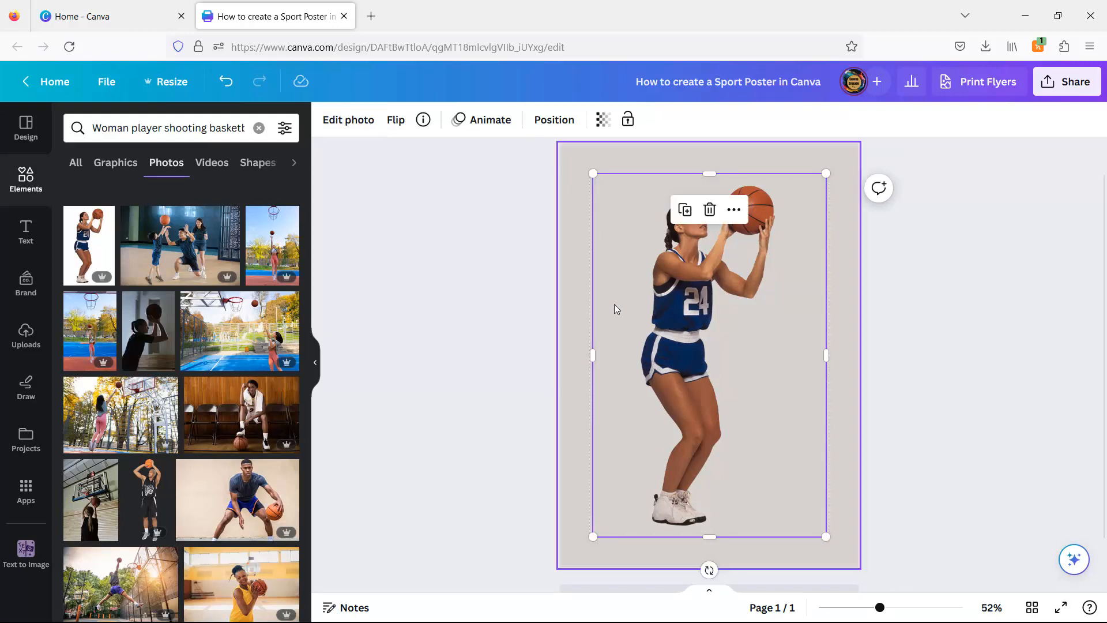
{"action": "left_click_drag", "start_coordinate": [690, 353], "coordinate": [824, 323]}
{"action": "left_click", "coordinate": [662, 211]}
Add a second page and move one of the two player photos onto it.
{"action": "scroll", "coordinate": [825, 324], "scroll_direction": "down", "scroll_amount": 1}
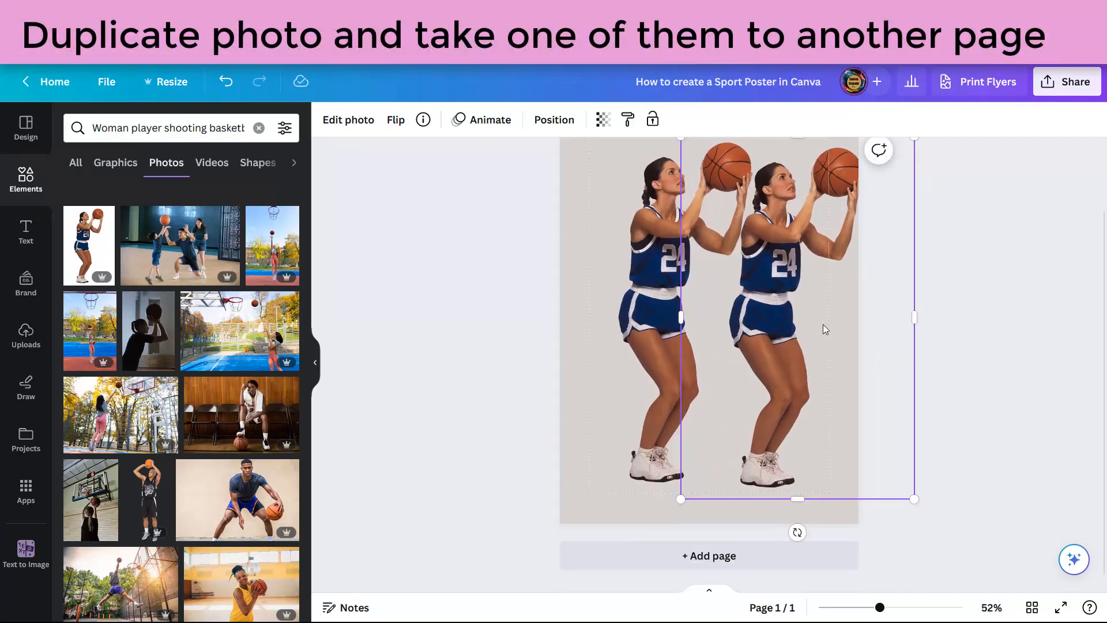
{"action": "left_click", "coordinate": [749, 554]}
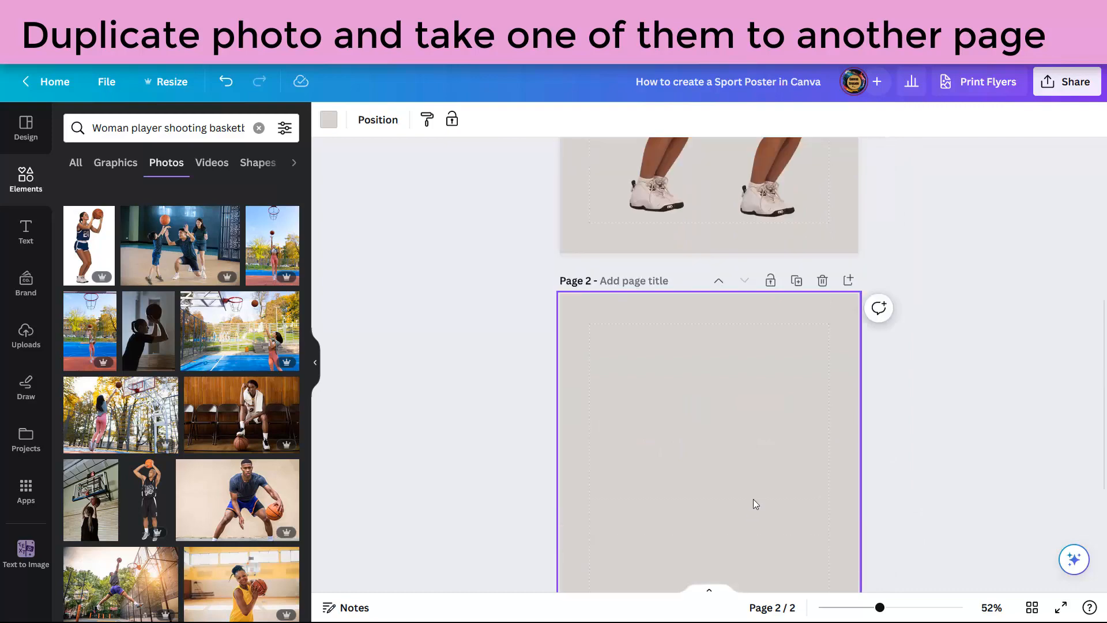
{"action": "scroll", "coordinate": [692, 366], "scroll_direction": "up", "scroll_amount": 3}
{"action": "left_click", "coordinate": [657, 286]}
{"action": "left_click_drag", "start_coordinate": [657, 285], "coordinate": [689, 574]}
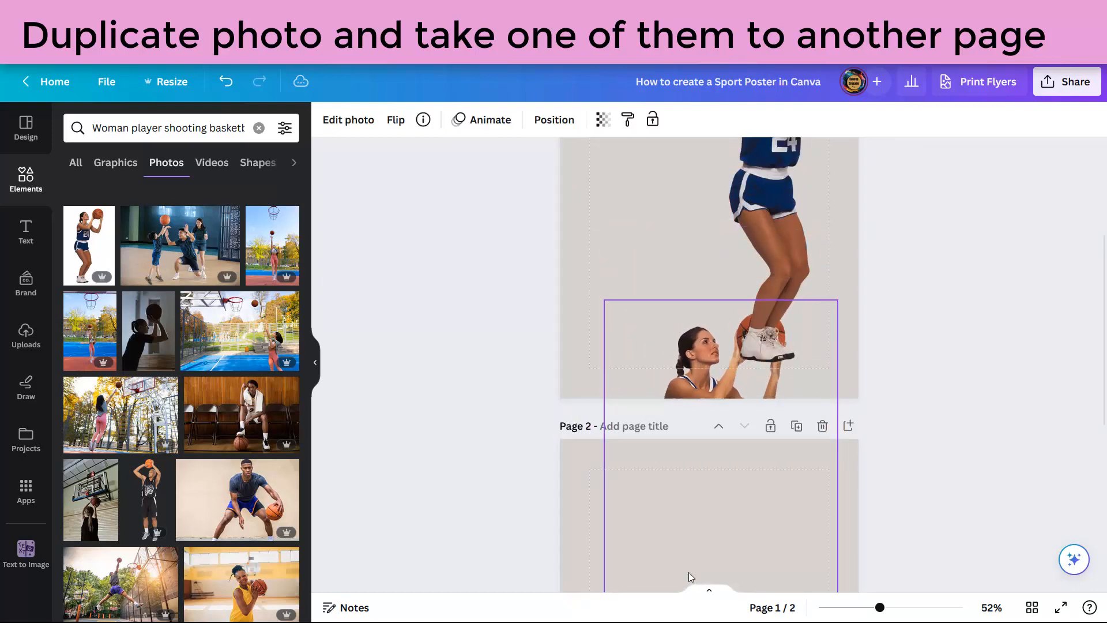
{"action": "scroll", "coordinate": [690, 571], "scroll_direction": "down", "scroll_amount": 3}
{"action": "left_click_drag", "start_coordinate": [705, 364], "coordinate": [718, 531]}
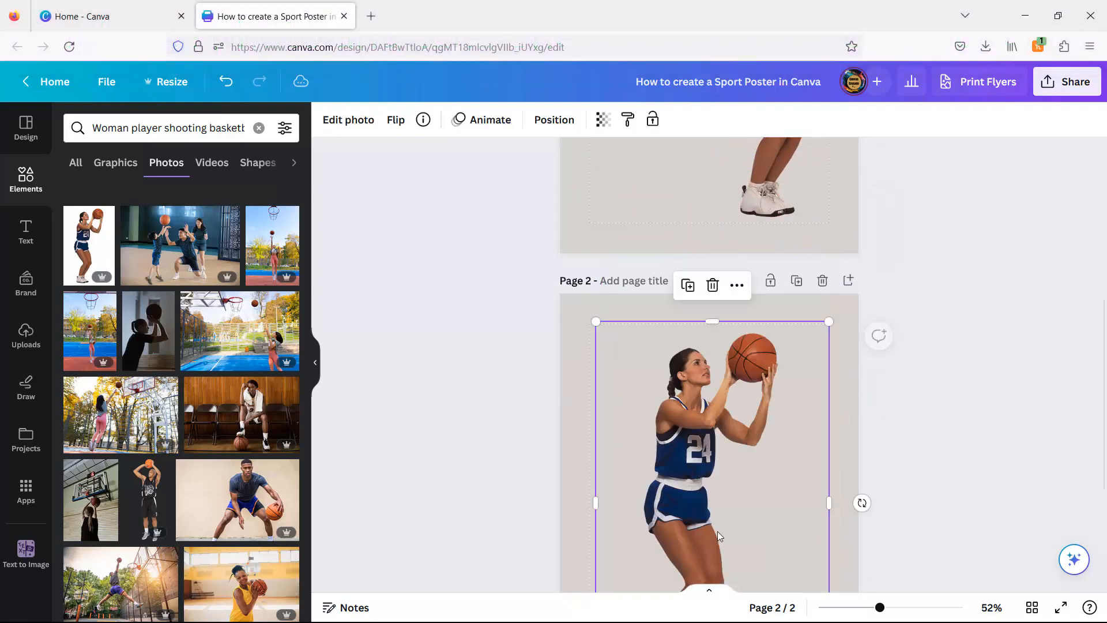
Move the remaining player photo on page 1 to the middle of the page.
{"action": "scroll", "coordinate": [732, 516], "scroll_direction": "up", "scroll_amount": 5}
{"action": "left_click", "coordinate": [771, 405]}
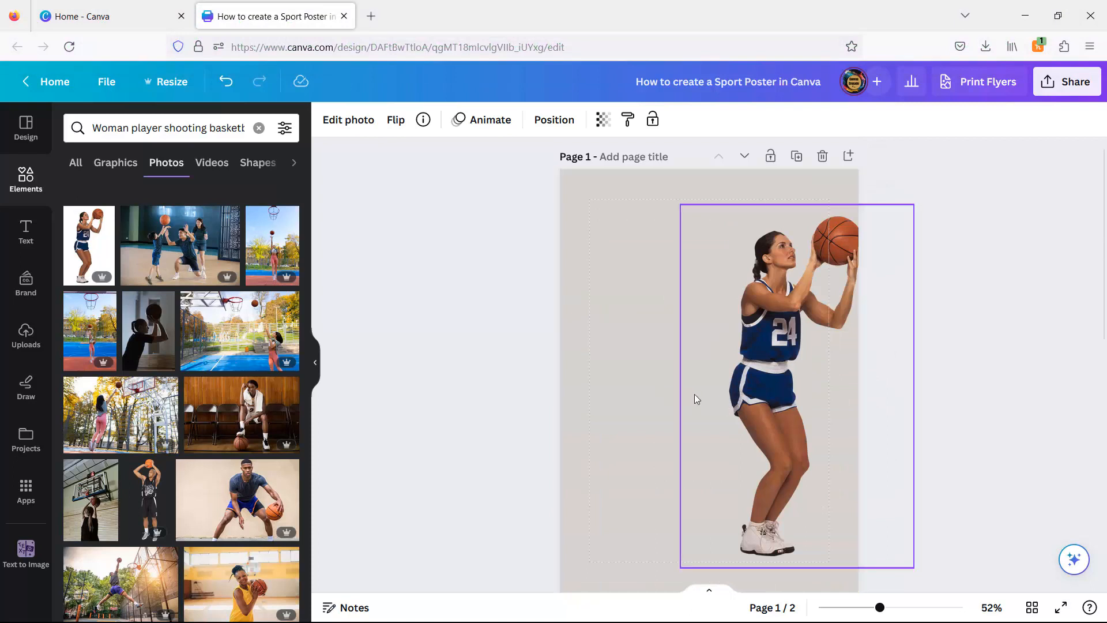
{"action": "left_click_drag", "start_coordinate": [779, 399], "coordinate": [695, 395]}
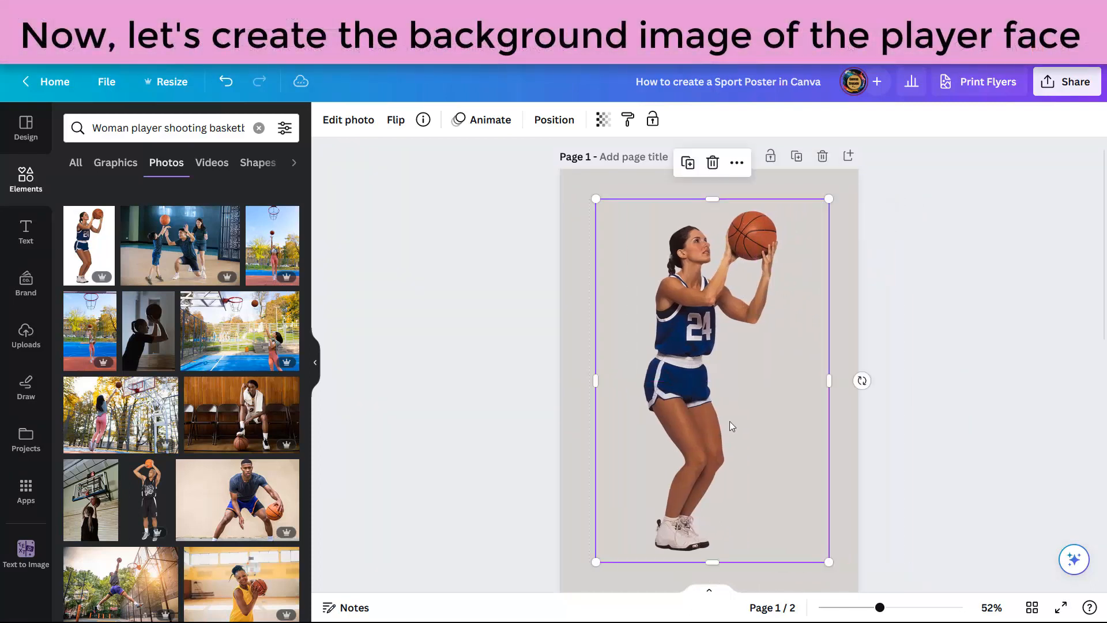
Crop the page 1 photo on all four sides down to the player's head.
{"action": "left_click_drag", "start_coordinate": [713, 563], "coordinate": [704, 282]}
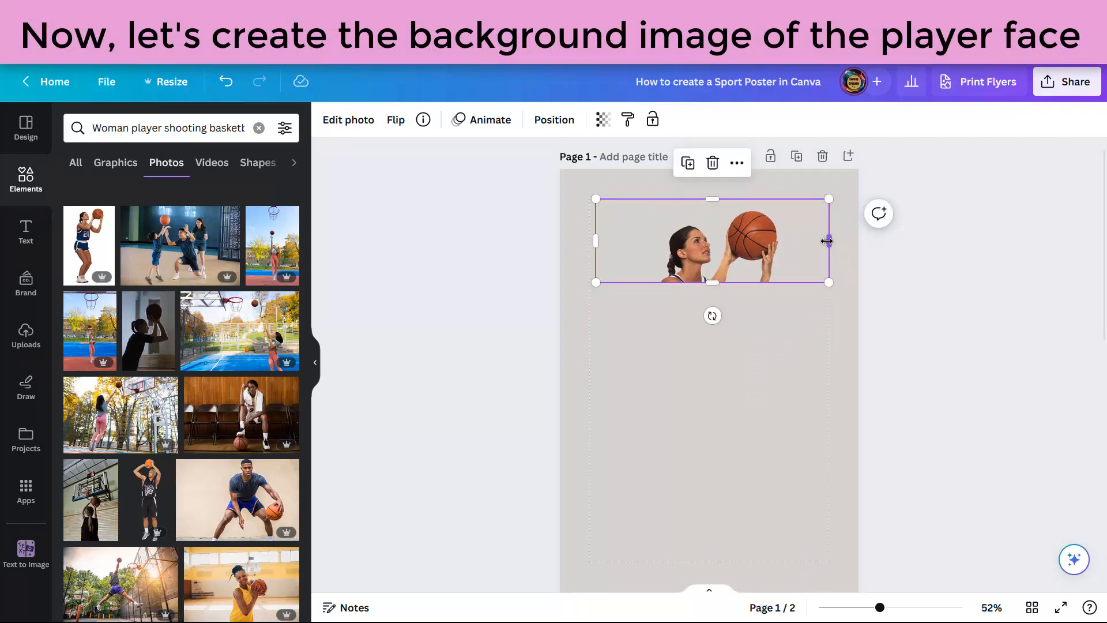
{"action": "left_click_drag", "start_coordinate": [827, 241], "coordinate": [716, 241]}
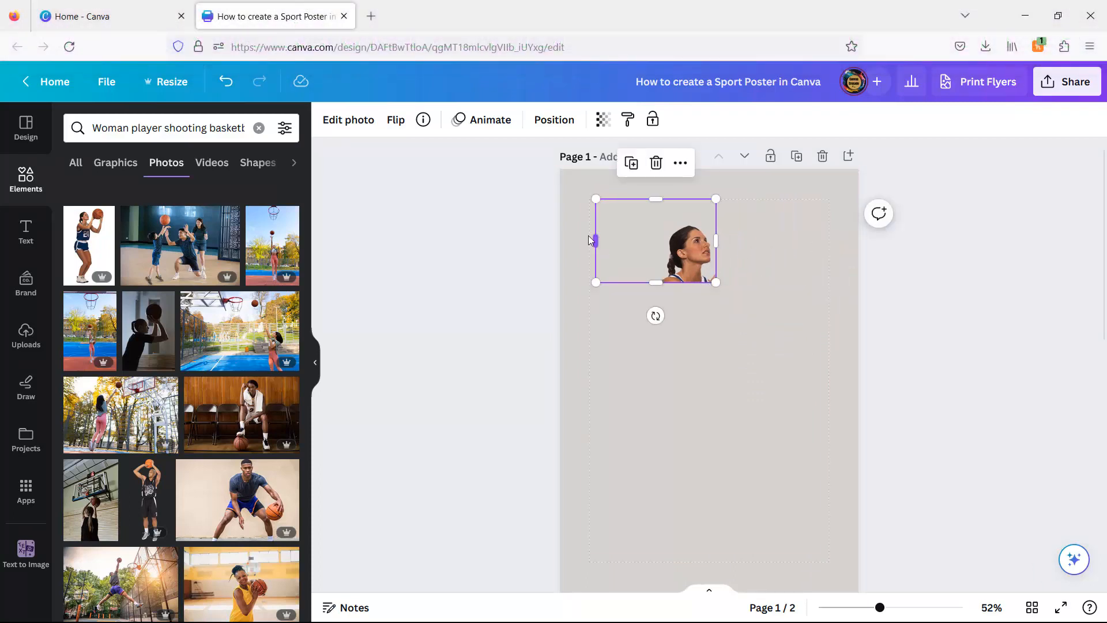
{"action": "left_click_drag", "start_coordinate": [596, 241], "coordinate": [659, 241]}
{"action": "left_click_drag", "start_coordinate": [688, 199], "coordinate": [688, 220]}
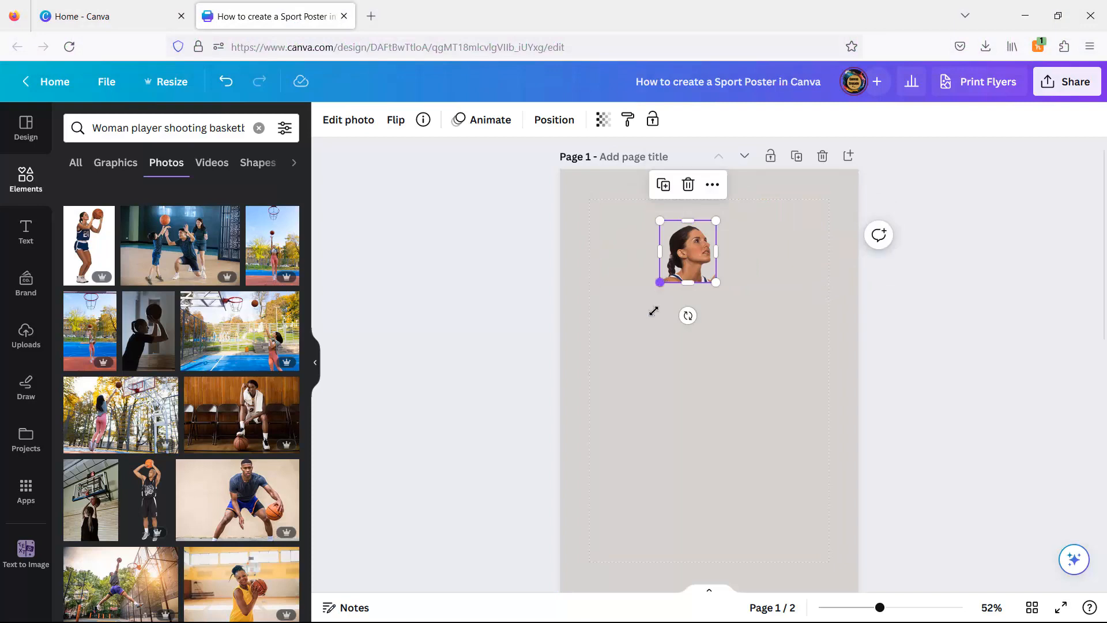
Enlarge the cropped head to nearly the full page width, adjust its crop, and place it in the upper part of page 1.
{"action": "left_click_drag", "start_coordinate": [659, 283], "coordinate": [571, 381]}
{"action": "left_click_drag", "start_coordinate": [717, 228], "coordinate": [821, 227]}
{"action": "left_click_drag", "start_coordinate": [670, 290], "coordinate": [689, 319]}
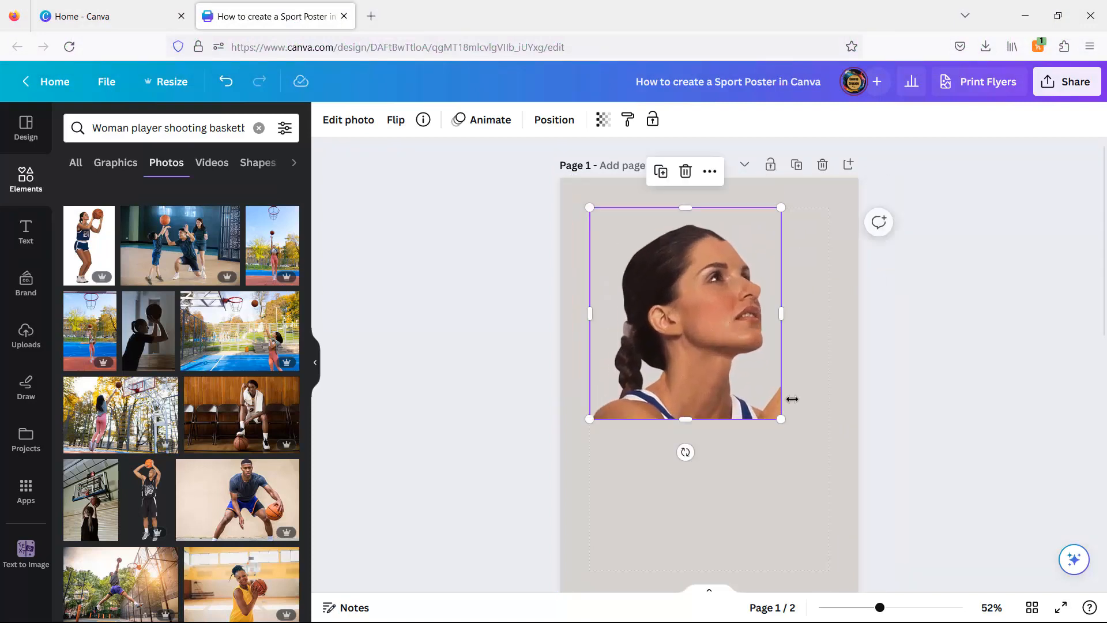
{"action": "left_click_drag", "start_coordinate": [781, 419], "coordinate": [831, 469]}
{"action": "left_click_drag", "start_coordinate": [828, 338], "coordinate": [815, 341]}
{"action": "left_click_drag", "start_coordinate": [702, 469], "coordinate": [709, 460]}
{"action": "left_click_drag", "start_coordinate": [817, 460], "coordinate": [831, 474]}
{"action": "left_click_drag", "start_coordinate": [590, 474], "coordinate": [580, 484]}
{"action": "left_click_drag", "start_coordinate": [728, 437], "coordinate": [728, 420]}
{"action": "left_click_drag", "start_coordinate": [829, 467], "coordinate": [838, 476]}
{"action": "left_click_drag", "start_coordinate": [580, 476], "coordinate": [568, 489]}
{"action": "left_click_drag", "start_coordinate": [724, 465], "coordinate": [731, 457]}
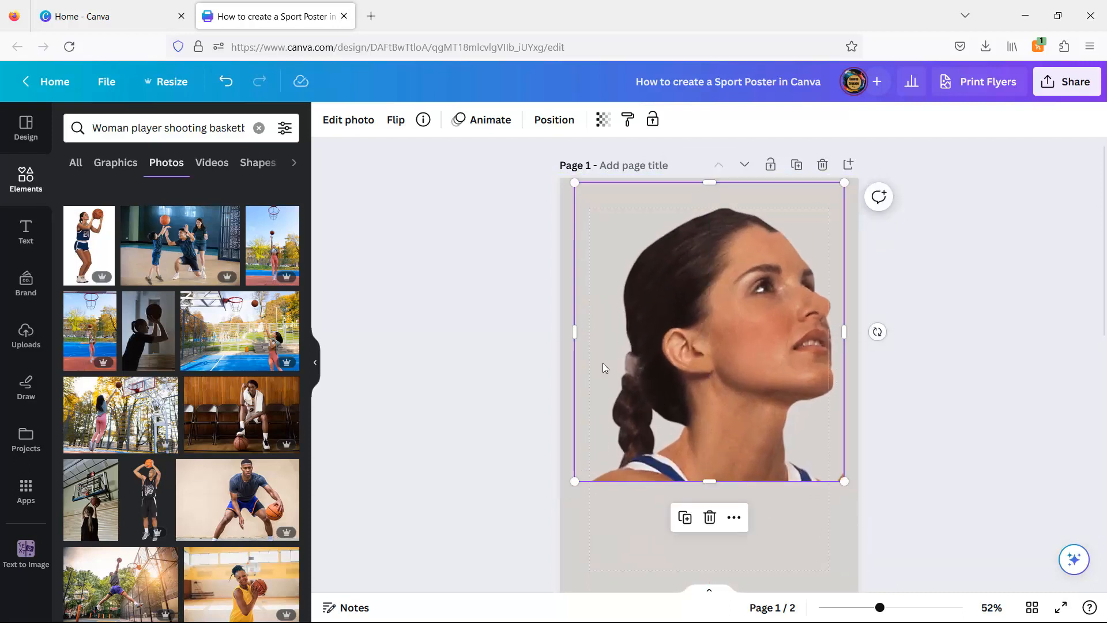
Apply the Slate filter from the Mono group to the player's head photo.
{"action": "left_click", "coordinate": [356, 129]}
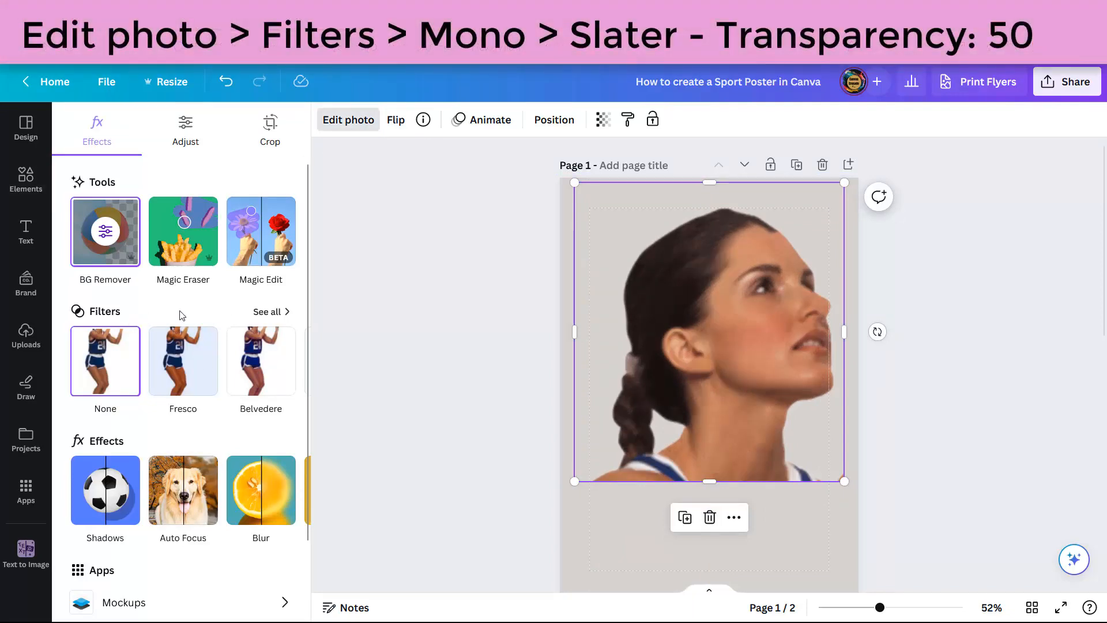
{"action": "left_click", "coordinate": [277, 313]}
{"action": "scroll", "coordinate": [287, 371], "scroll_direction": "down", "scroll_amount": 5}
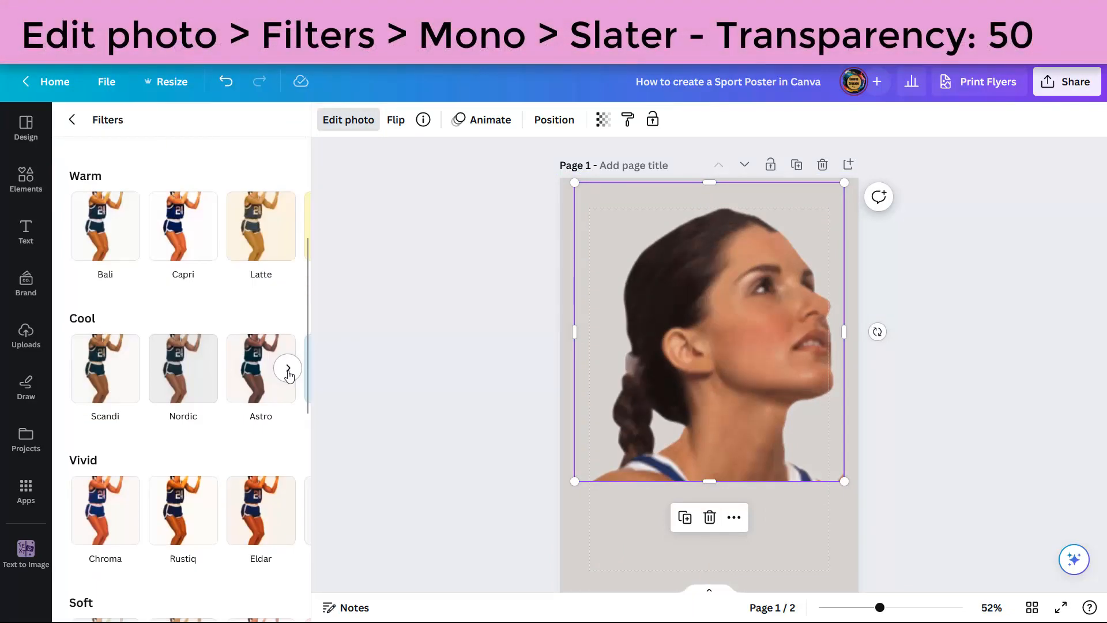
{"action": "scroll", "coordinate": [289, 376], "scroll_direction": "down", "scroll_amount": 6}
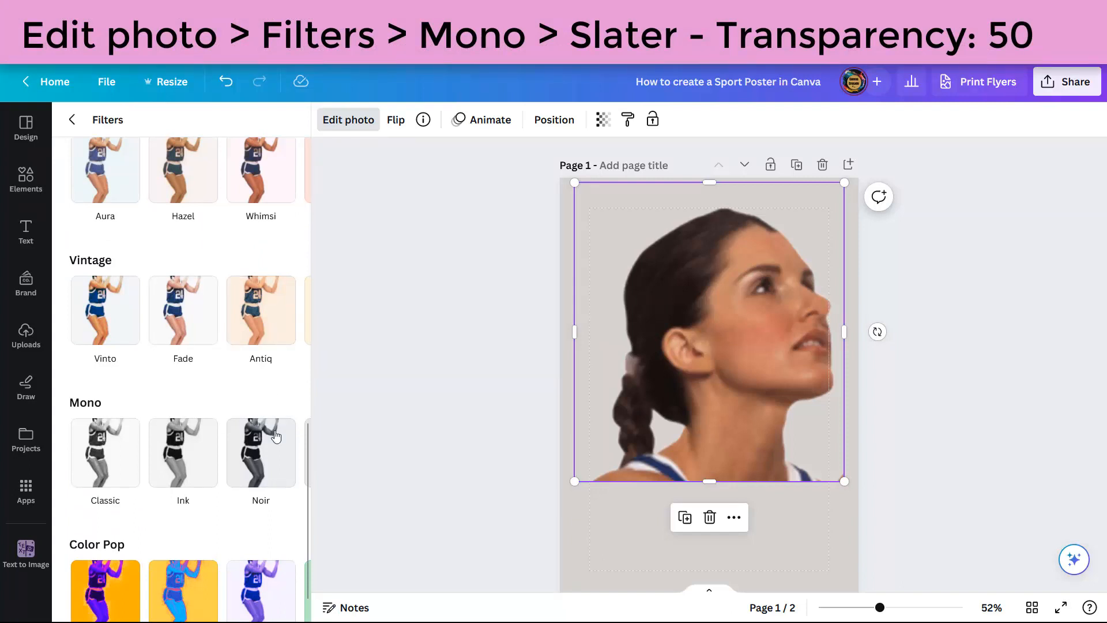
{"action": "left_click", "coordinate": [288, 453]}
{"action": "left_click", "coordinate": [262, 467]}
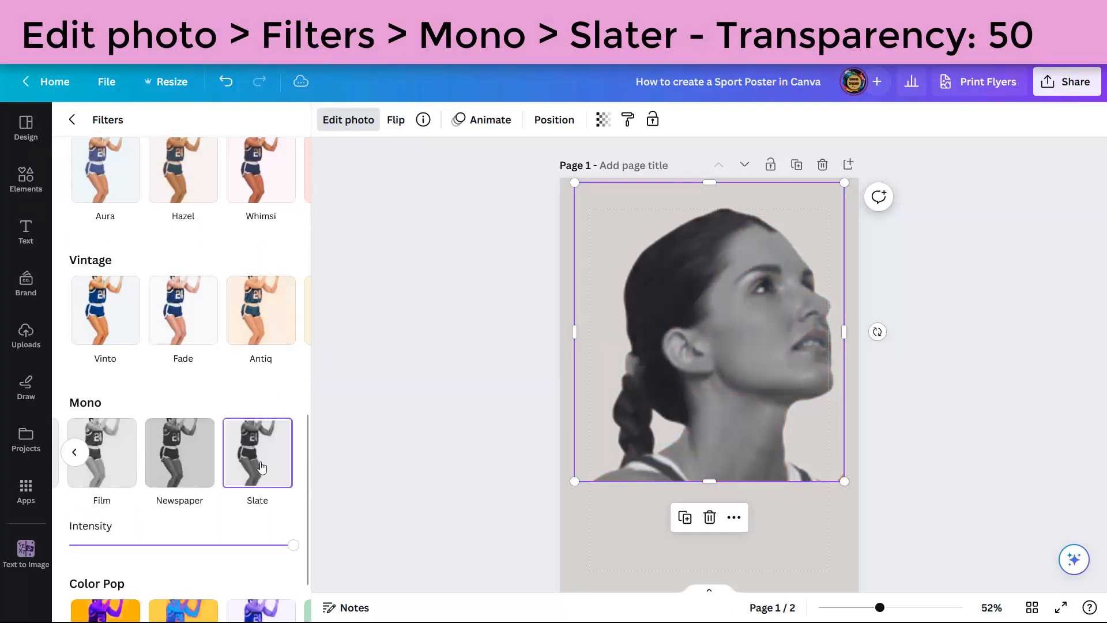
Set the transparency of the head photo to 55.
{"action": "left_click", "coordinate": [603, 120]}
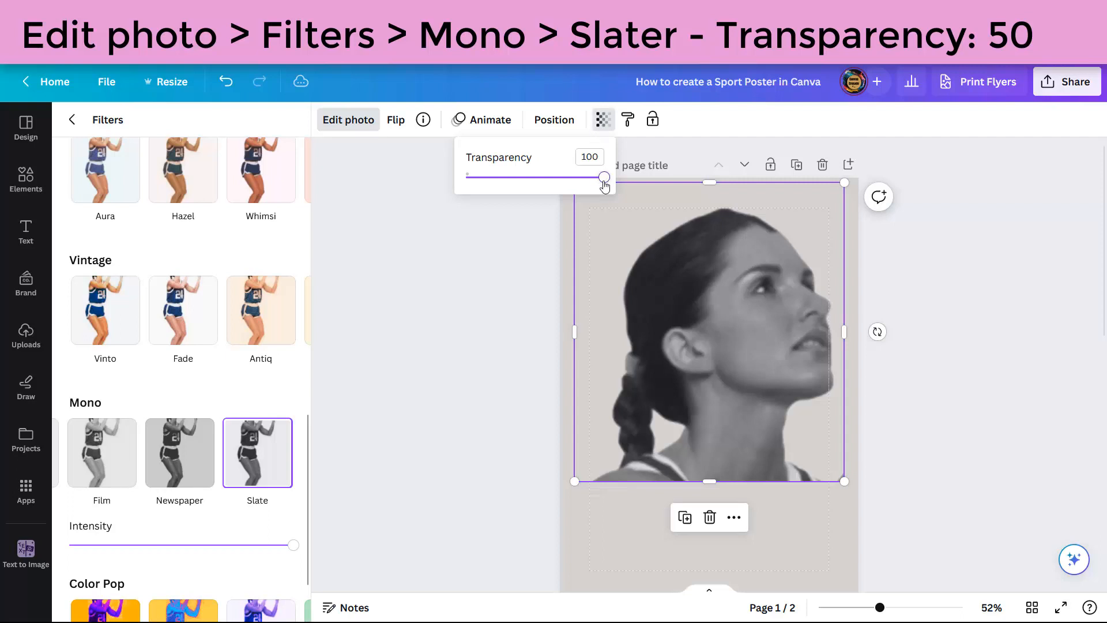
{"action": "left_click_drag", "start_coordinate": [604, 183], "coordinate": [542, 190]}
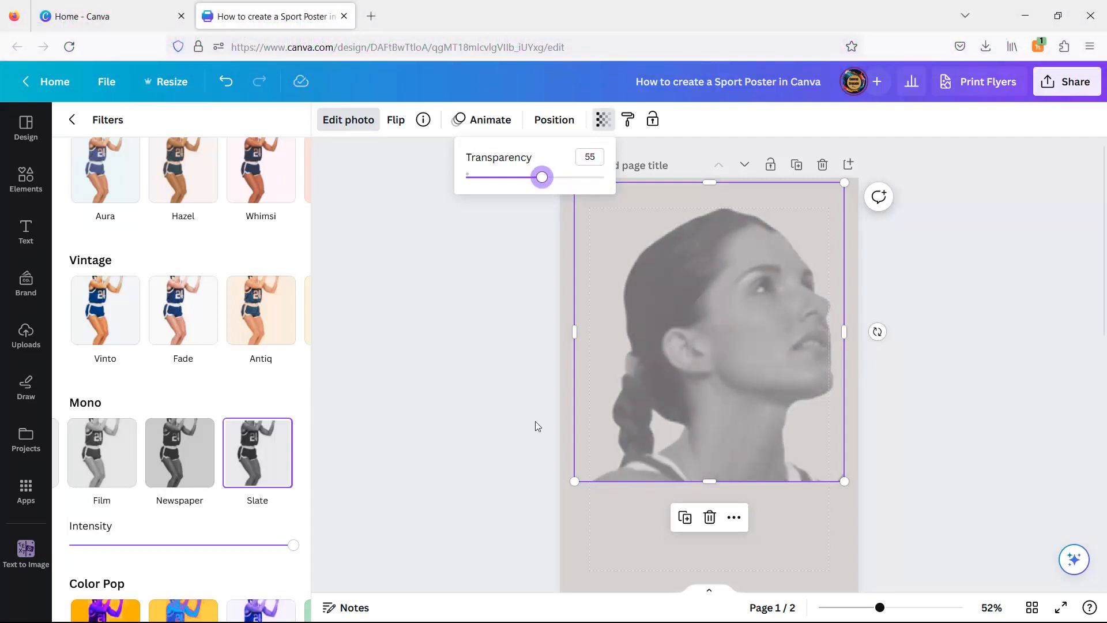
{"action": "left_click", "coordinate": [514, 384]}
{"action": "left_click", "coordinate": [513, 384]}
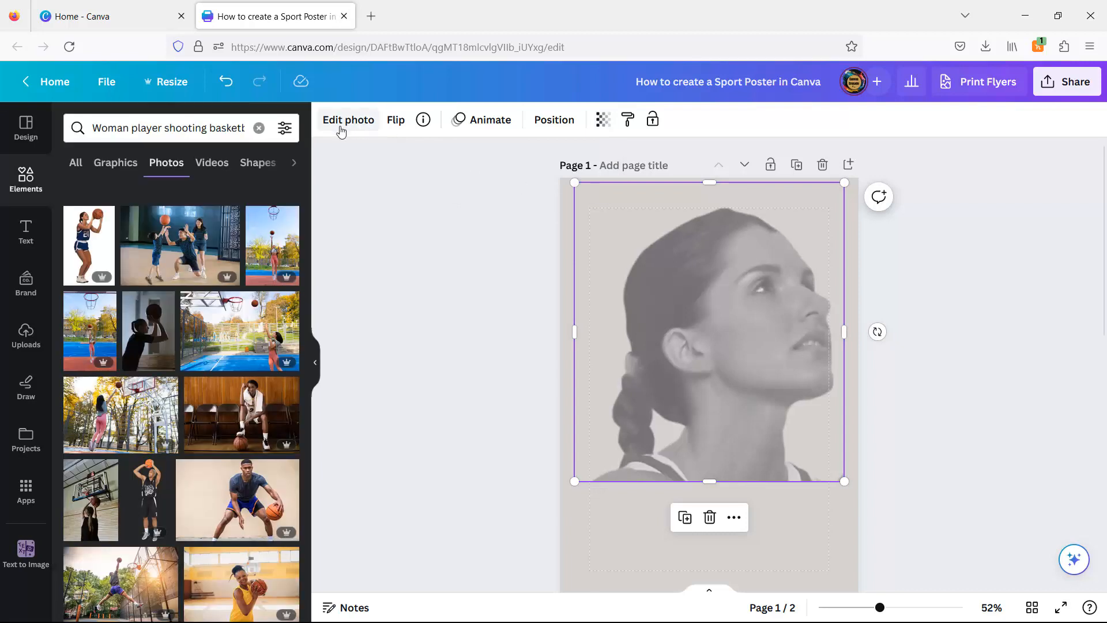
Search the elements for "gradient".
{"action": "left_click", "coordinate": [259, 127]}
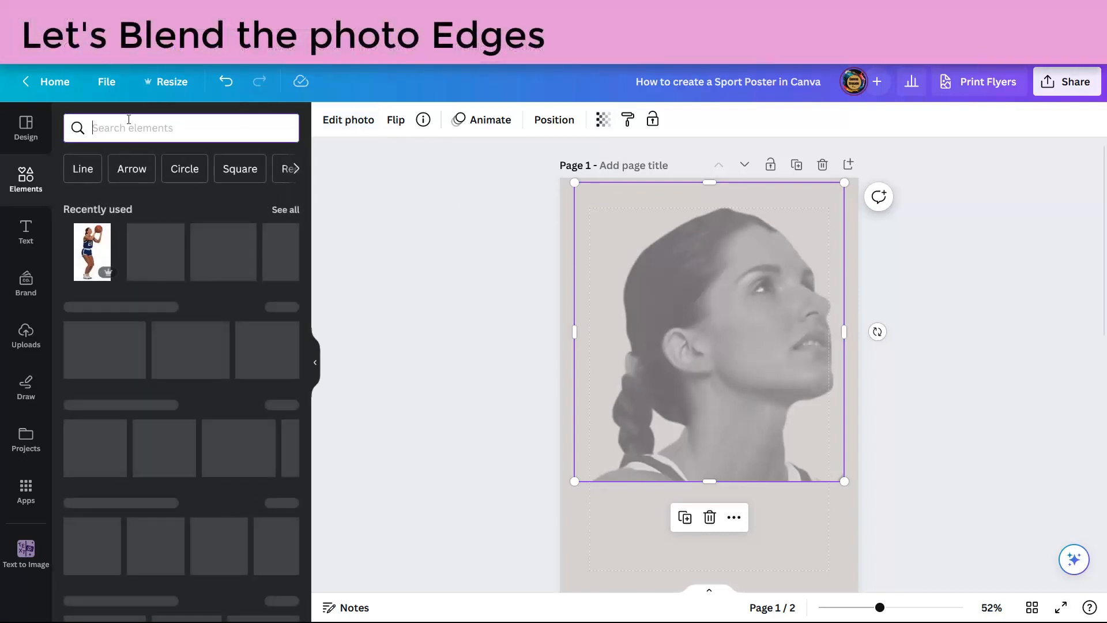
{"action": "type", "text": "grad"}
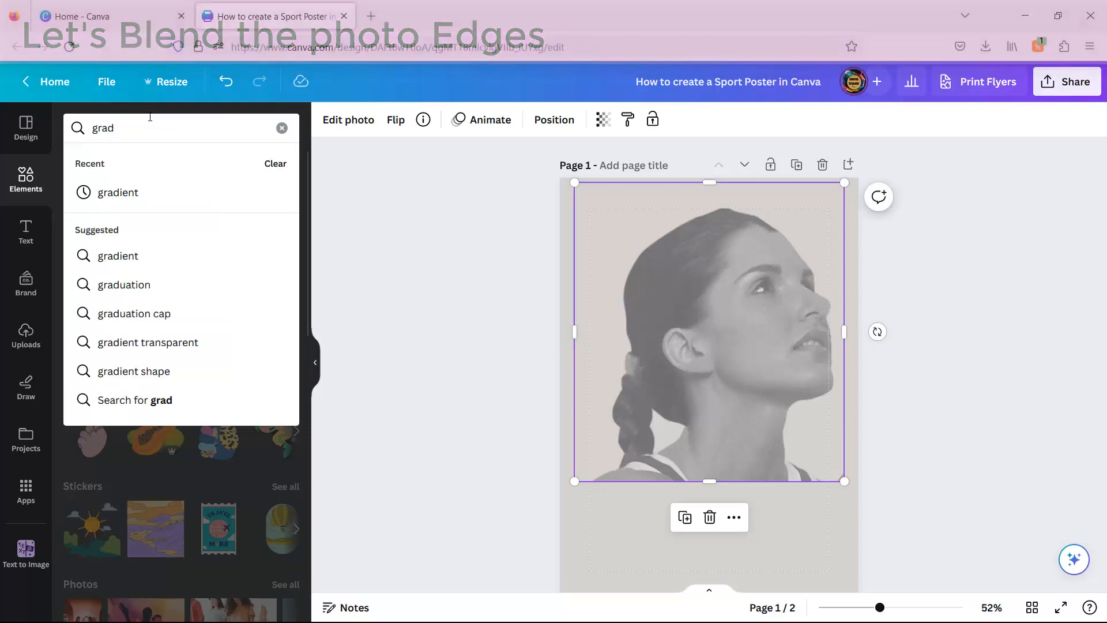
{"action": "left_click", "coordinate": [124, 196]}
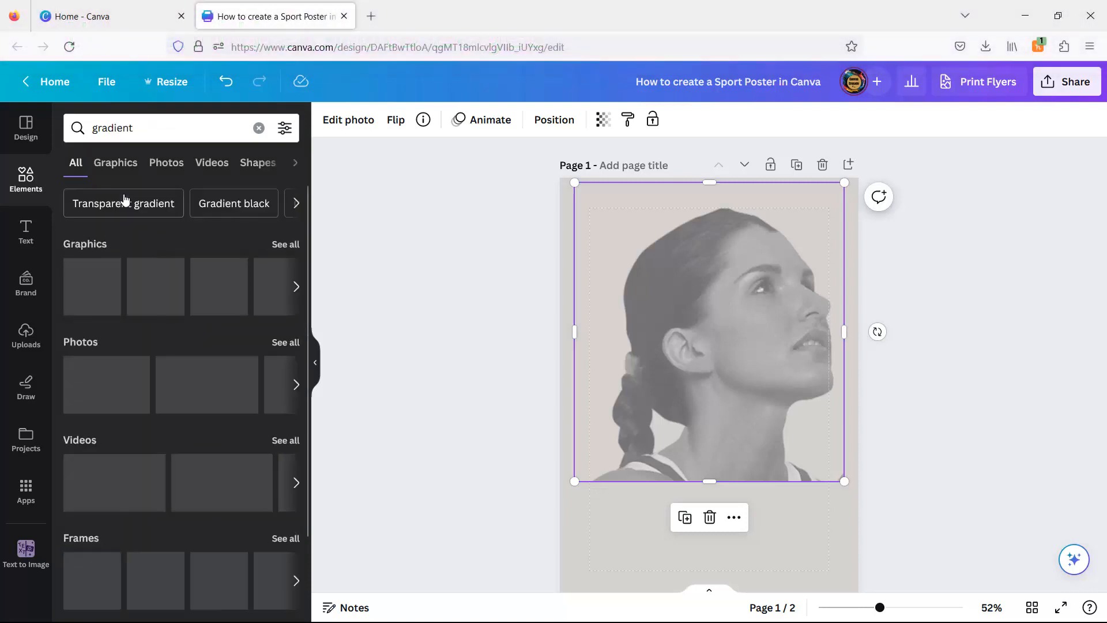
Copy the color code of page 1's background from its document color.
{"action": "left_click", "coordinate": [624, 555]}
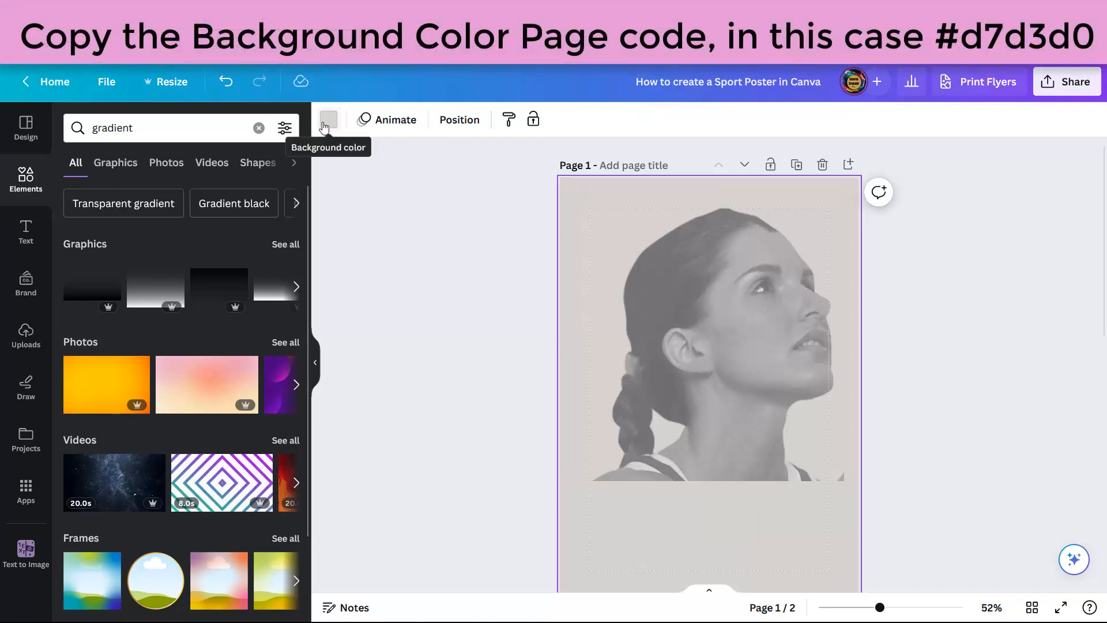
{"action": "left_click", "coordinate": [326, 123]}
{"action": "left_click", "coordinate": [123, 207]}
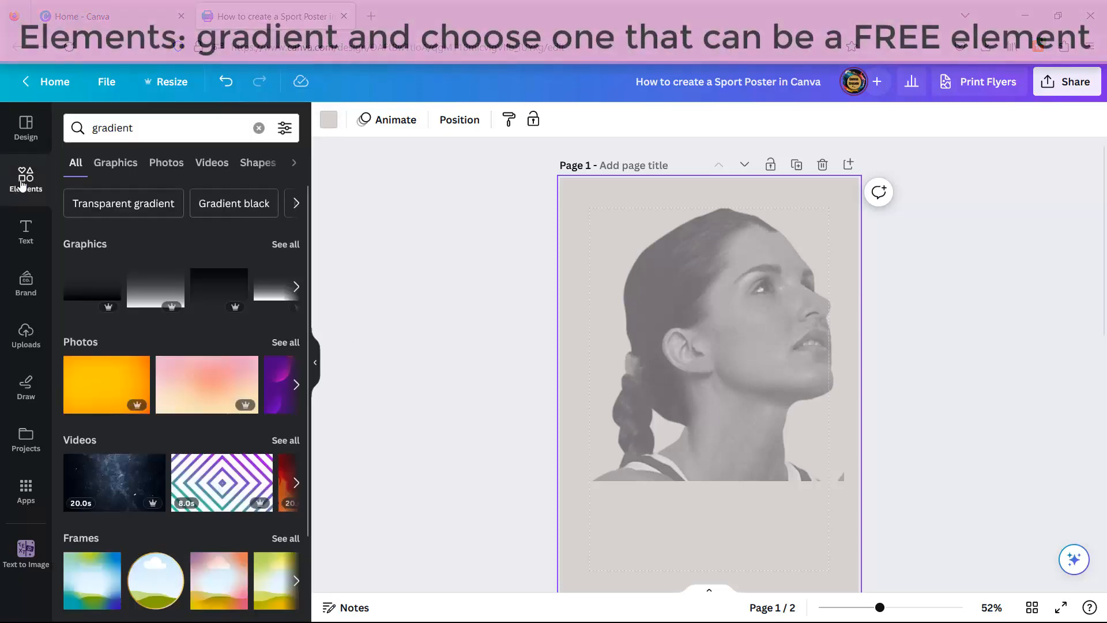
Add the fading blue gradient from the "gradient" graphics results and fit it across the lower edge of the head photo.
{"action": "left_click", "coordinate": [140, 126]}
{"action": "key", "text": "Return"}
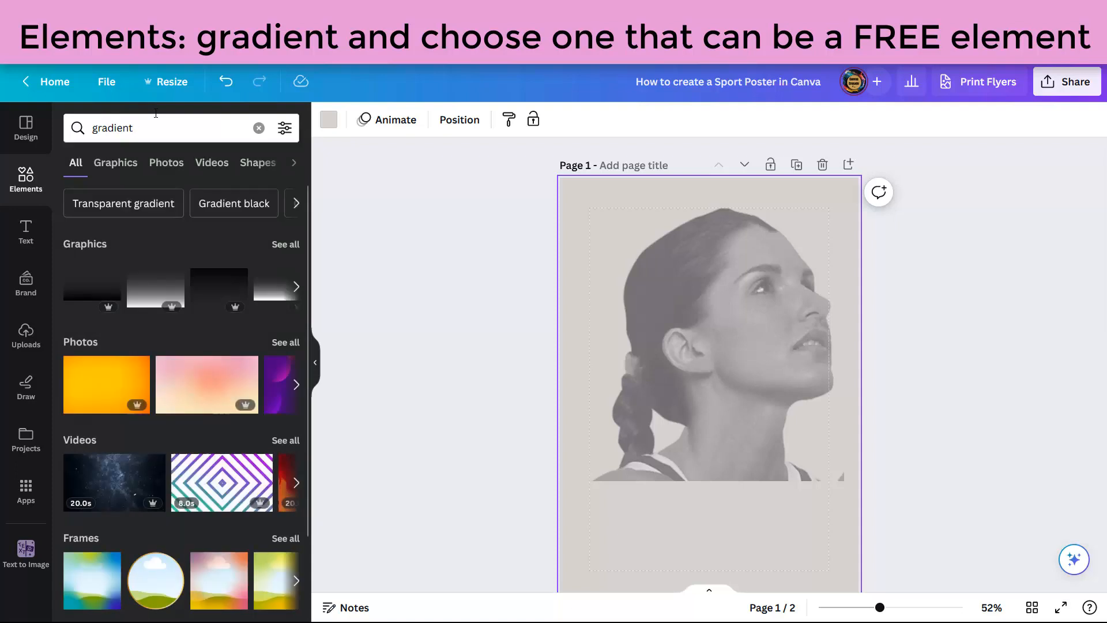
{"action": "left_click", "coordinate": [284, 244]}
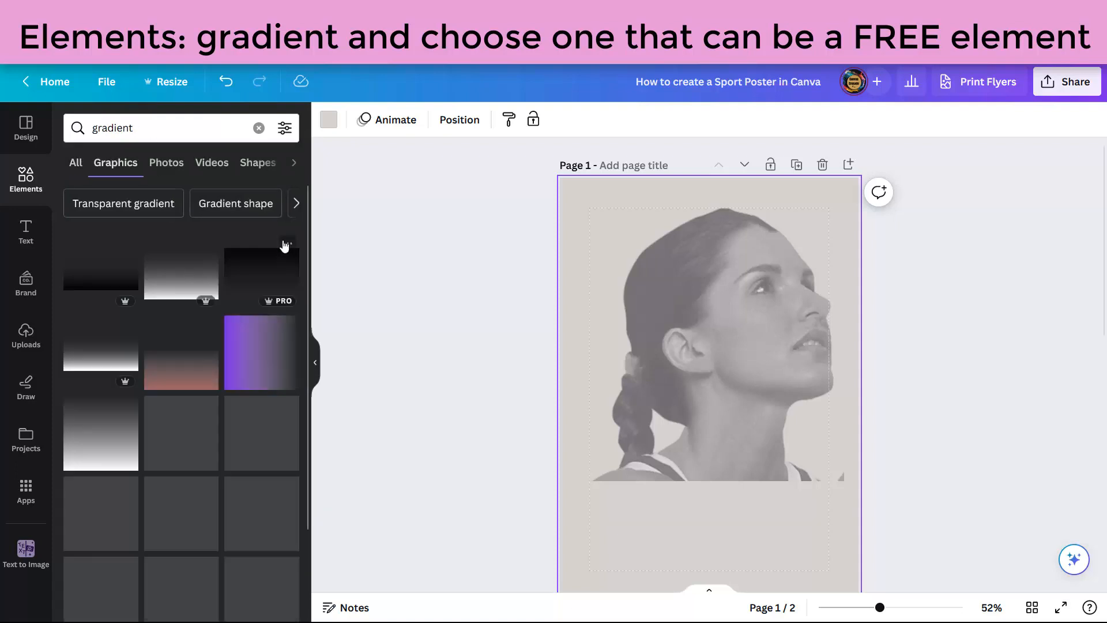
{"action": "scroll", "coordinate": [300, 389], "scroll_direction": "down", "scroll_amount": 2}
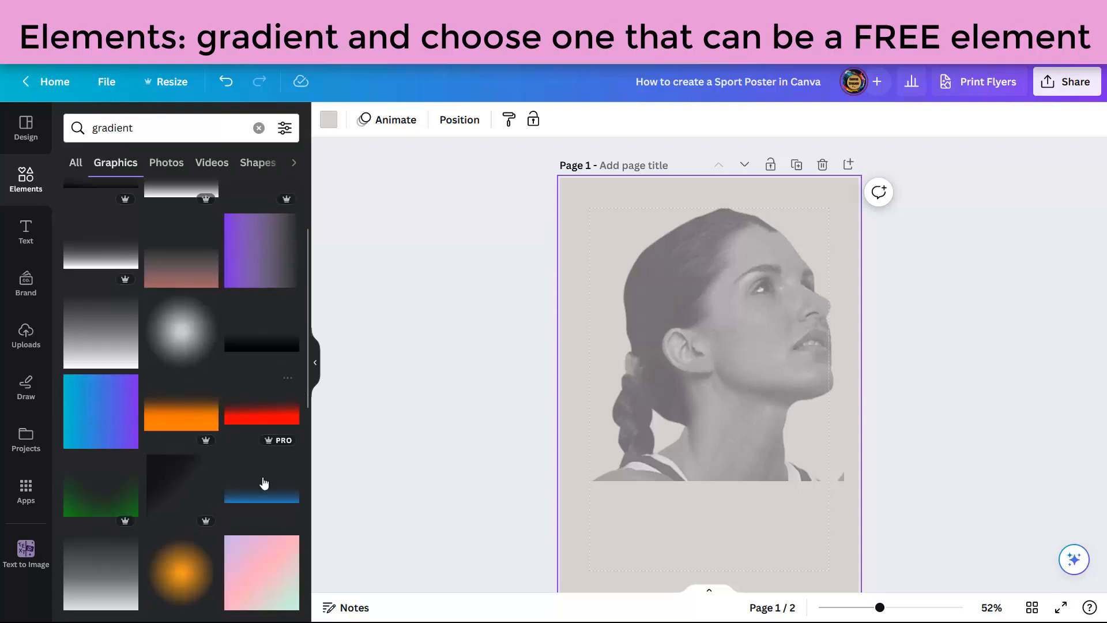
{"action": "left_click", "coordinate": [262, 496]}
{"action": "left_click_drag", "start_coordinate": [687, 400], "coordinate": [687, 459]}
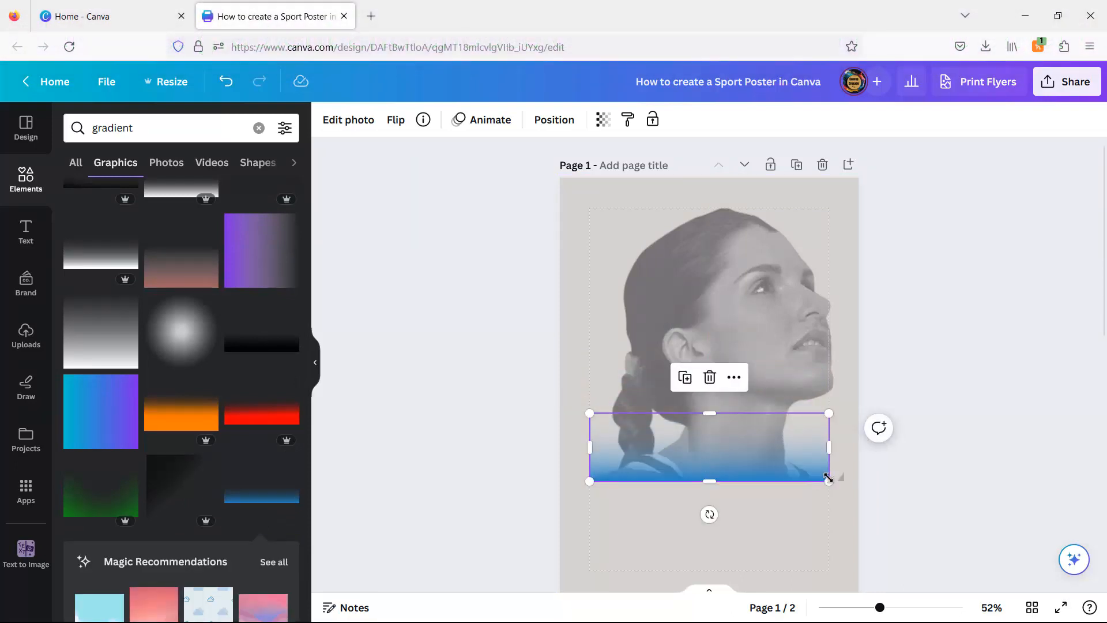
{"action": "left_click_drag", "start_coordinate": [839, 482], "coordinate": [853, 483]}
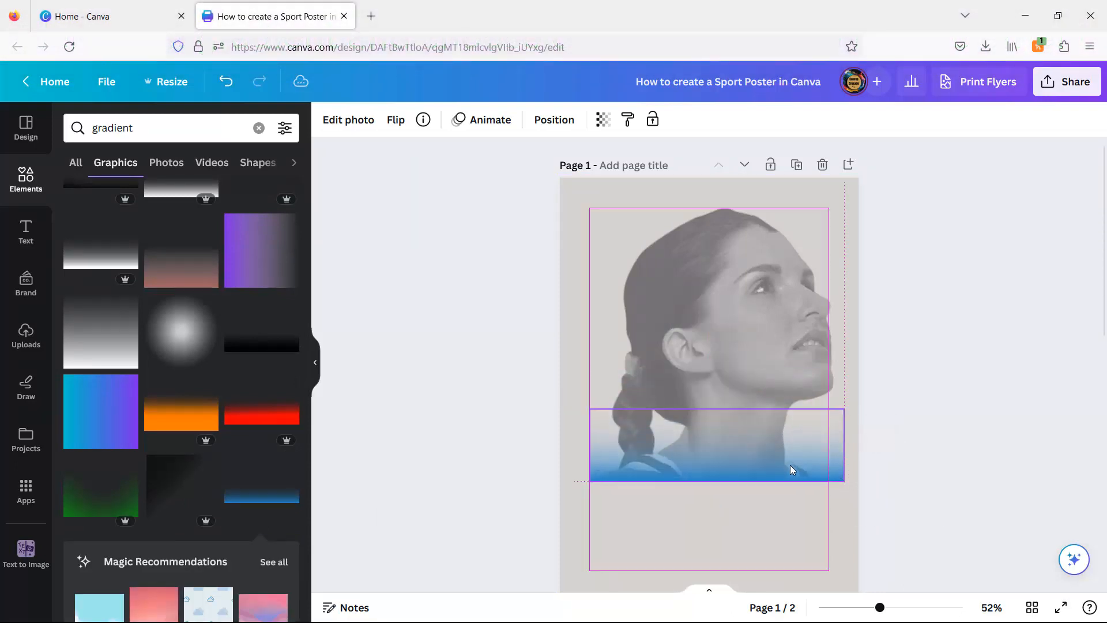
Apply the Cherry duotone effect to the gradient over the head photo.
{"action": "left_click", "coordinate": [358, 121]}
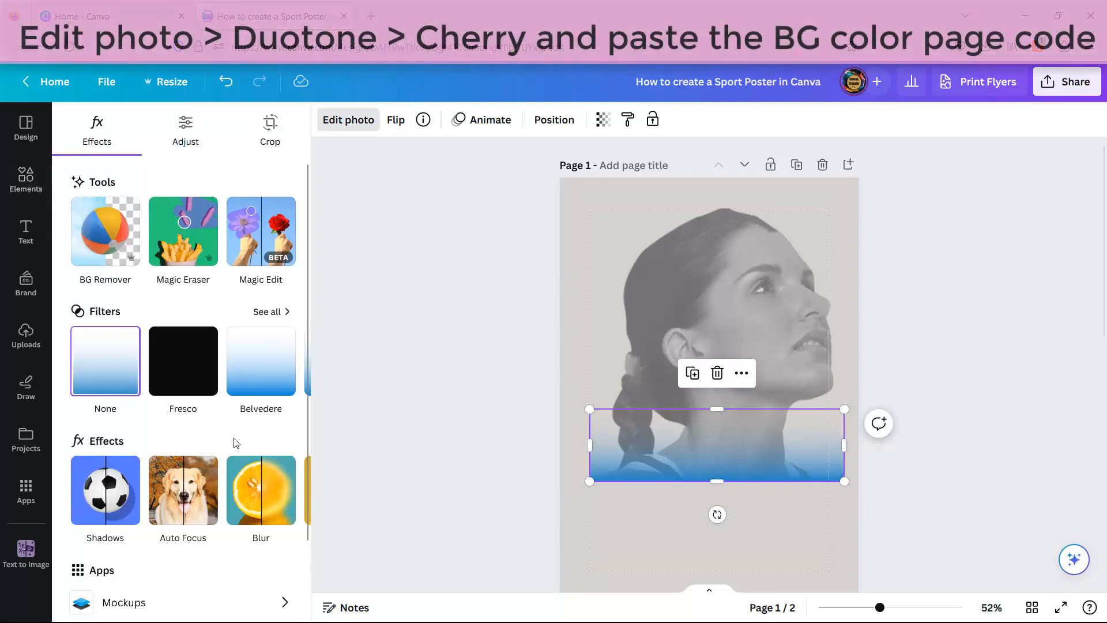
{"action": "scroll", "coordinate": [265, 455], "scroll_direction": "down", "scroll_amount": 2}
{"action": "left_click", "coordinate": [287, 409]}
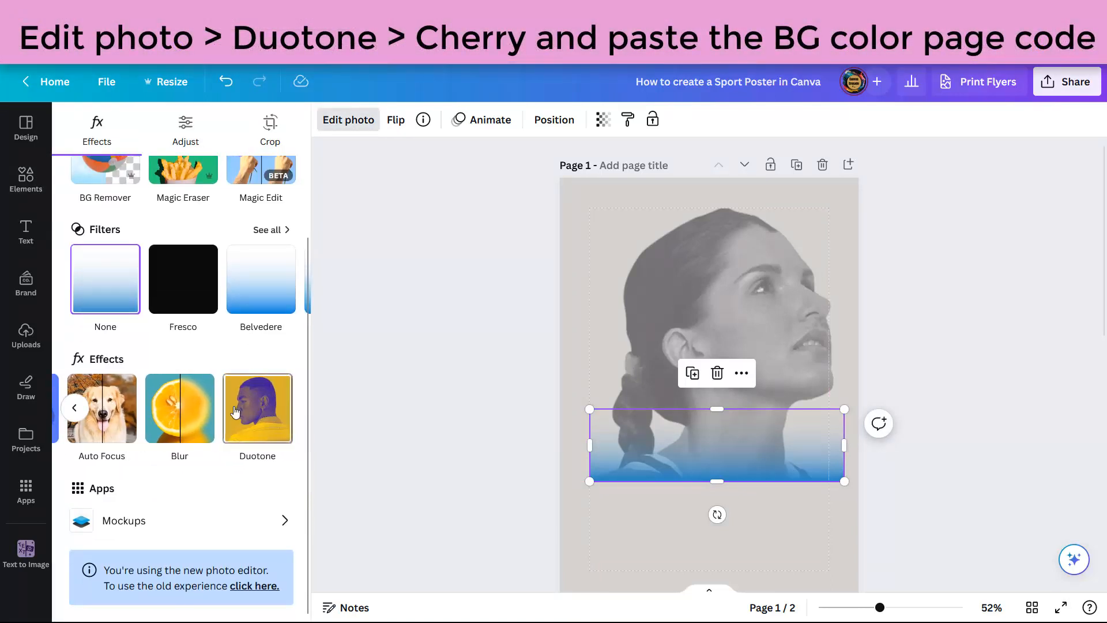
{"action": "left_click", "coordinate": [257, 408]}
{"action": "left_click", "coordinate": [184, 275]}
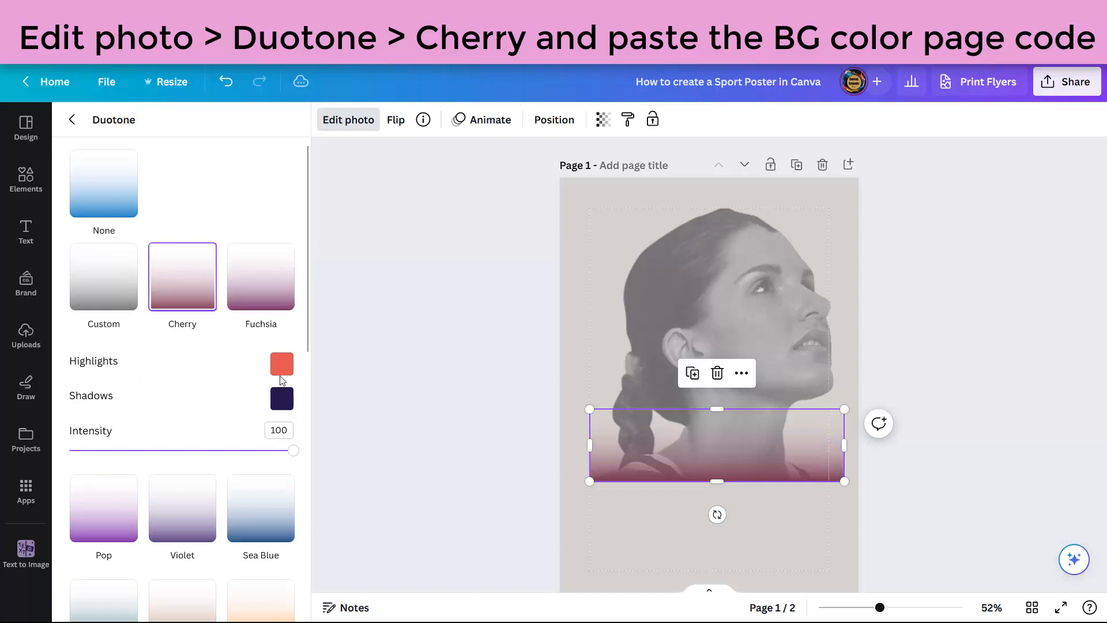
Set both the highlights and shadows colors of the gradient's duotone to #D7D3D0.
{"action": "left_click", "coordinate": [280, 369]}
{"action": "type", "text": "#D7D3D0"}
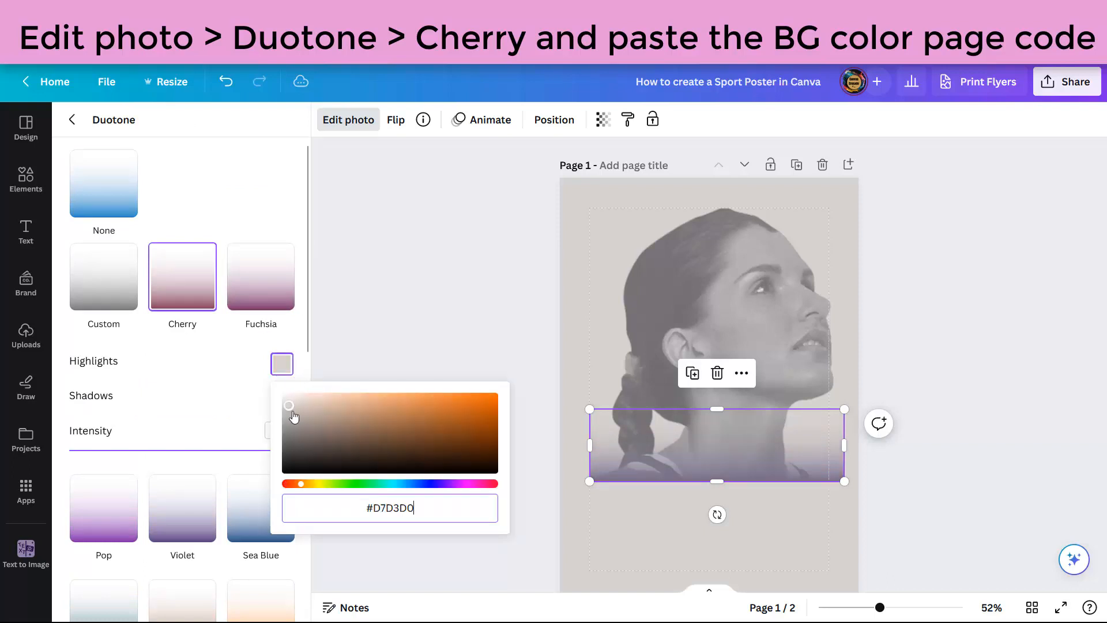
{"action": "left_click", "coordinate": [240, 383]}
{"action": "left_click", "coordinate": [282, 397]}
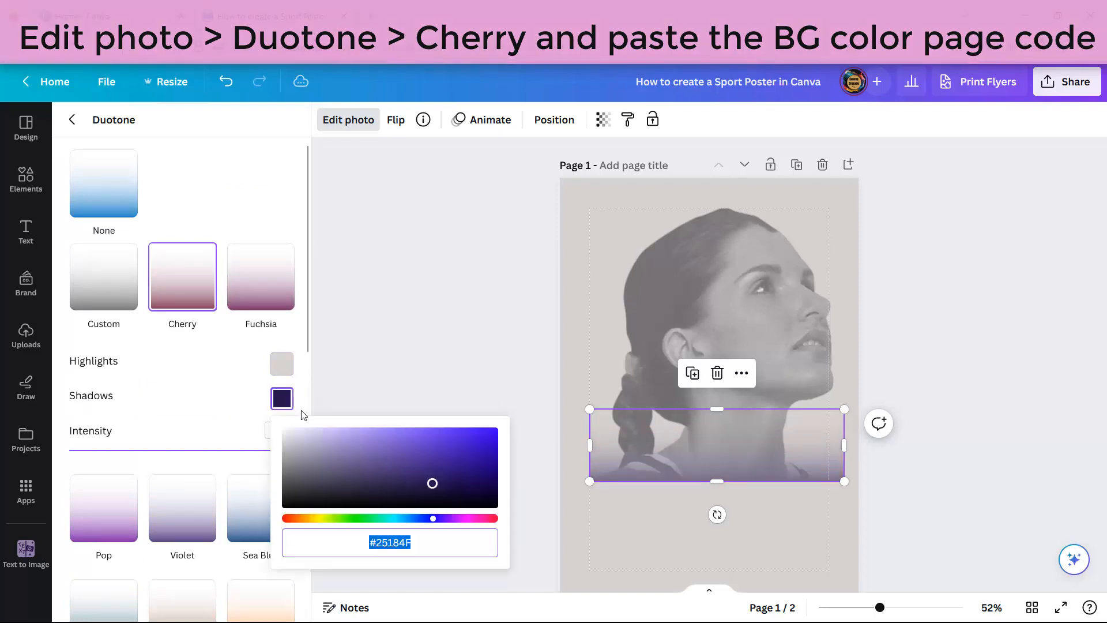
{"action": "type", "text": "#D7D3D0"}
{"action": "left_click", "coordinate": [396, 358]}
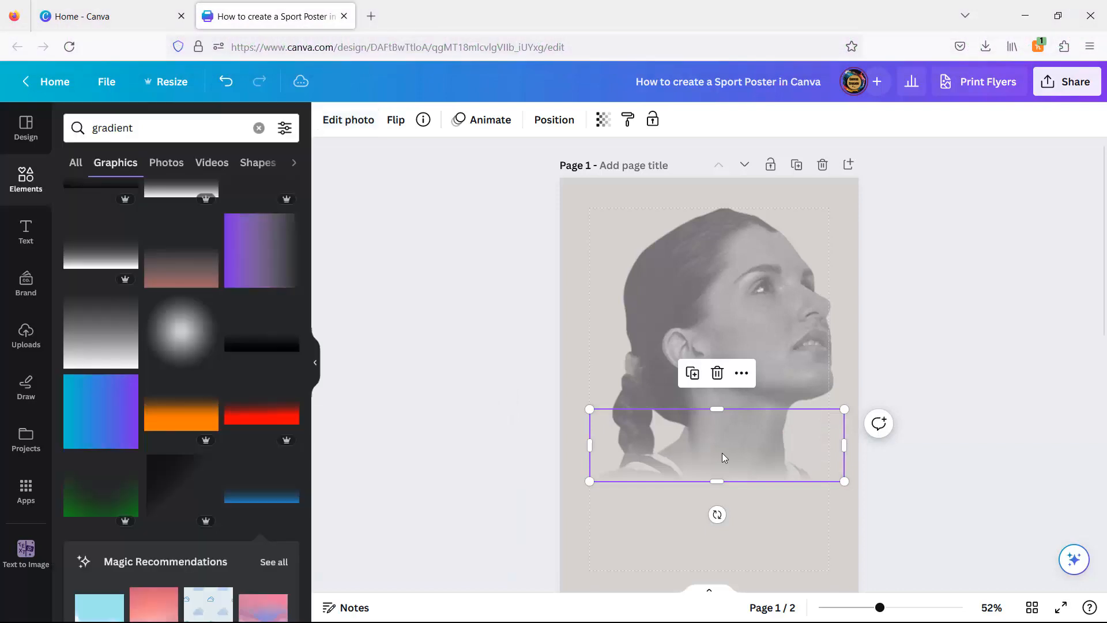
Duplicate the gradient and stack the copies over the head photo's lower edge to blend it into the background.
{"action": "left_click", "coordinate": [692, 373]}
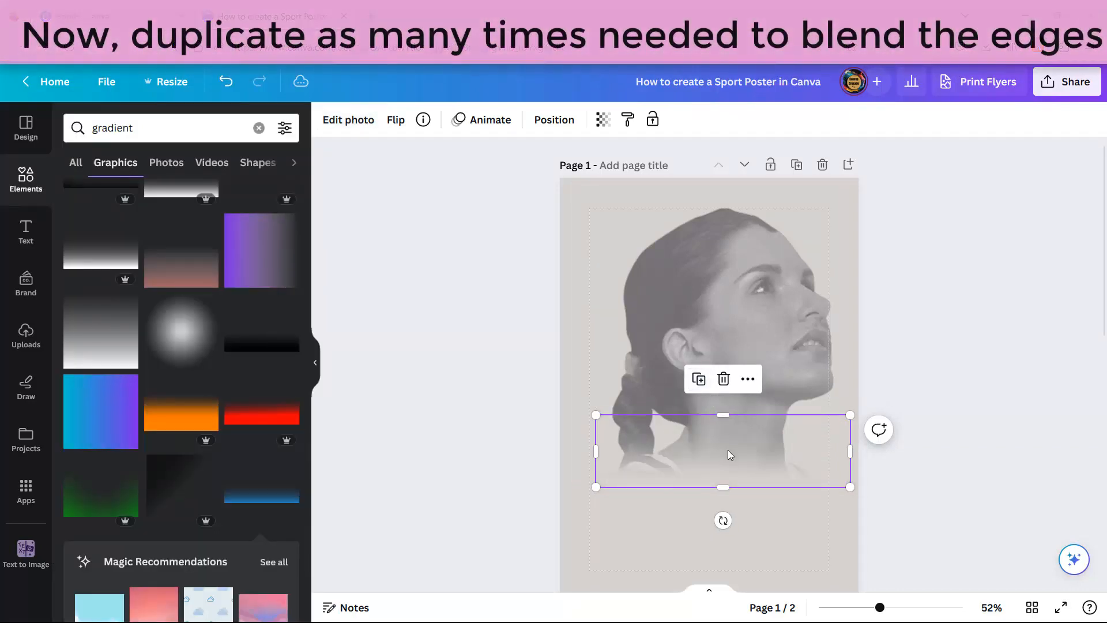
{"action": "mouse_move", "coordinate": [728, 451]}
{"action": "left_mouse_down"}
{"action": "mouse_move", "coordinate": [720, 442]}
{"action": "mouse_move", "coordinate": [736, 455]}
{"action": "left_mouse_up"}
{"action": "left_click", "coordinate": [694, 374]}
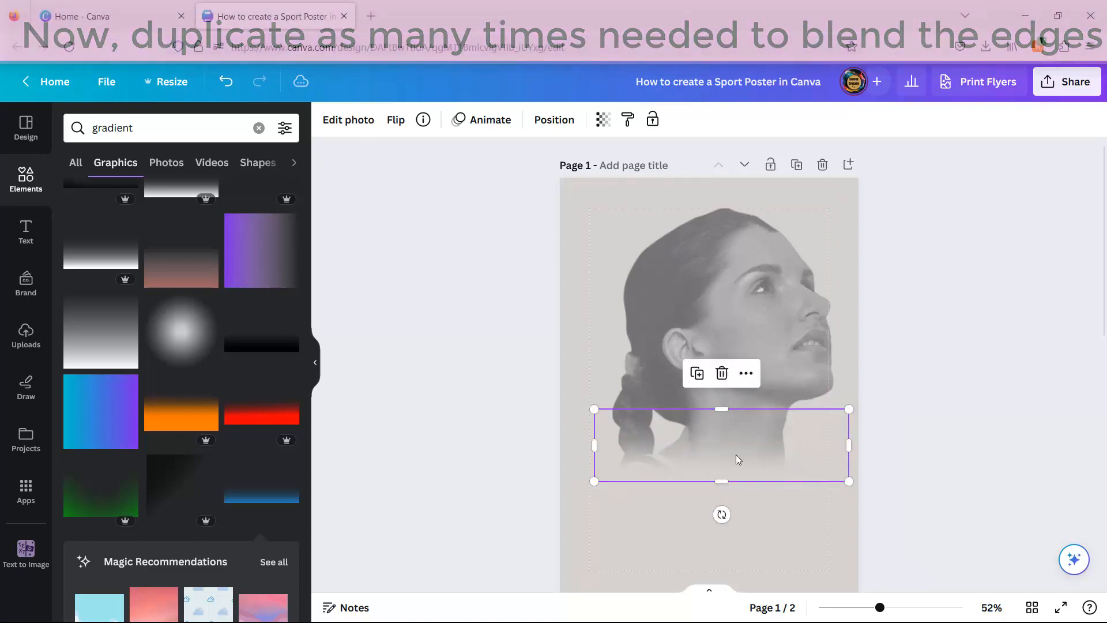
{"action": "left_click", "coordinate": [489, 386]}
Move the cut-out full-body player photo from page 2 onto page 1, over the faded head.
{"action": "scroll", "coordinate": [943, 381], "scroll_direction": "down", "scroll_amount": 6}
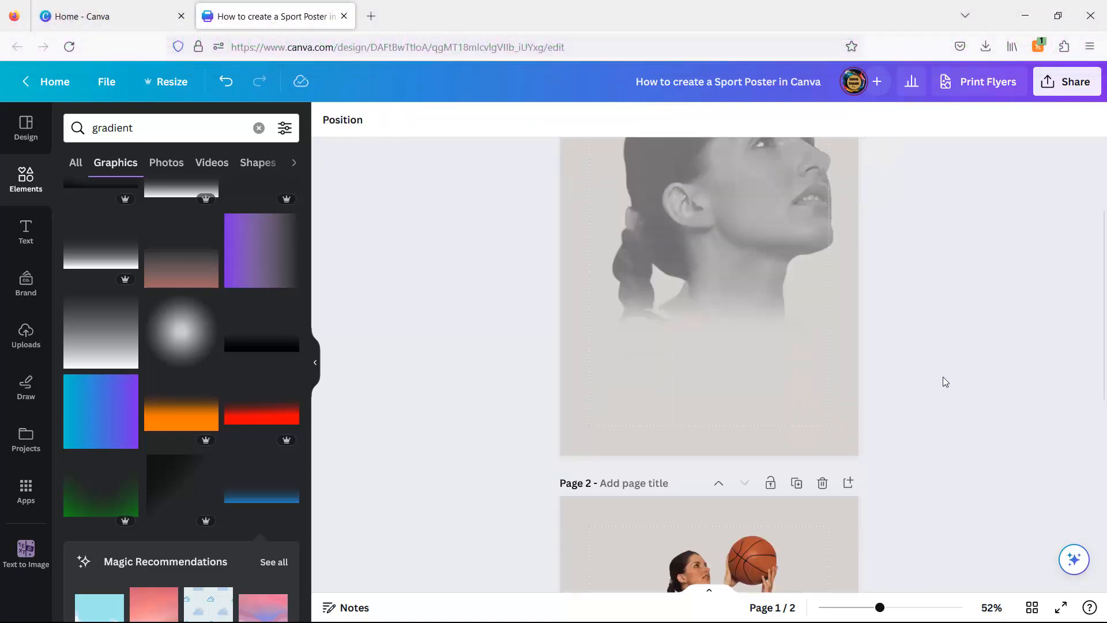
{"action": "left_click_drag", "start_coordinate": [728, 450], "coordinate": [725, 29]}
{"action": "scroll", "coordinate": [1004, 252], "scroll_direction": "up", "scroll_amount": 6}
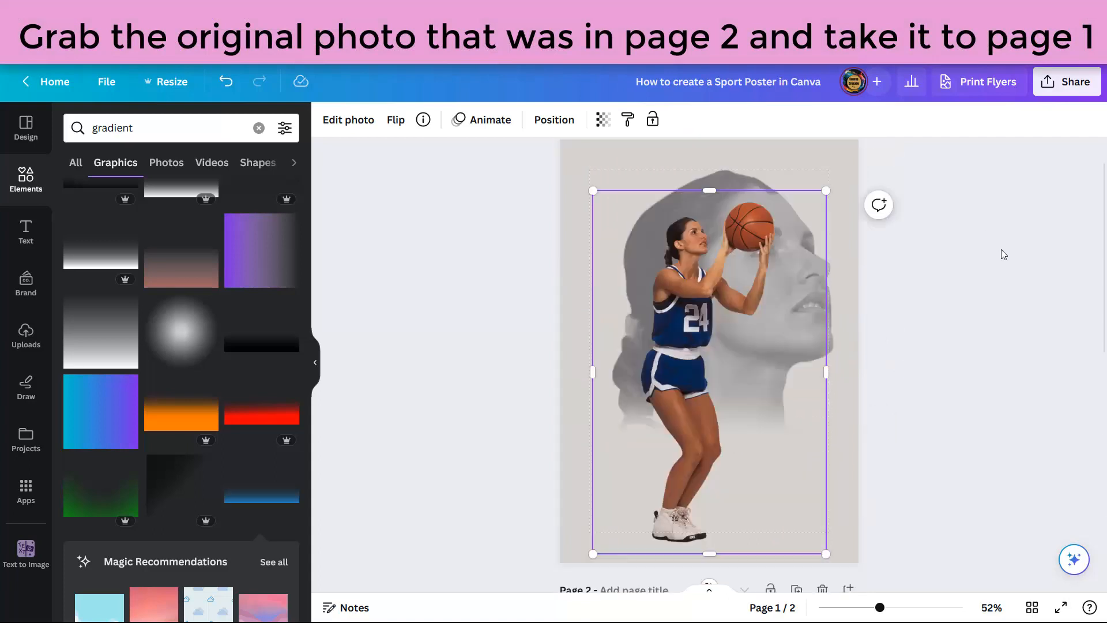
{"action": "scroll", "coordinate": [732, 447], "scroll_direction": "down", "scroll_amount": 1}
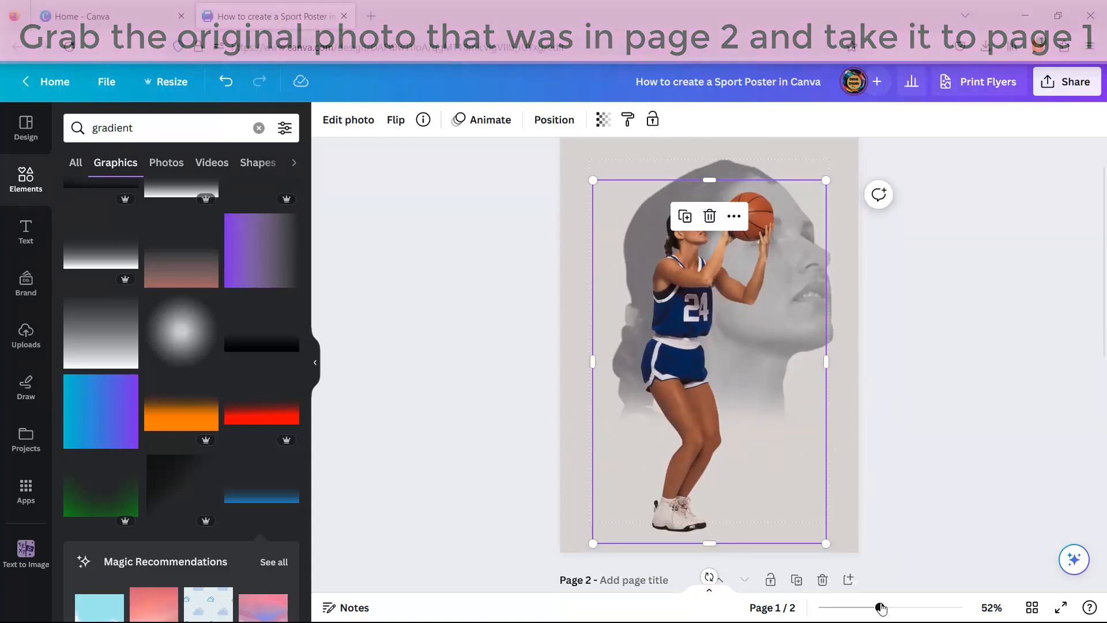
{"action": "left_click_drag", "start_coordinate": [880, 608], "coordinate": [879, 608]}
{"action": "scroll", "coordinate": [960, 382], "scroll_direction": "up", "scroll_amount": 1}
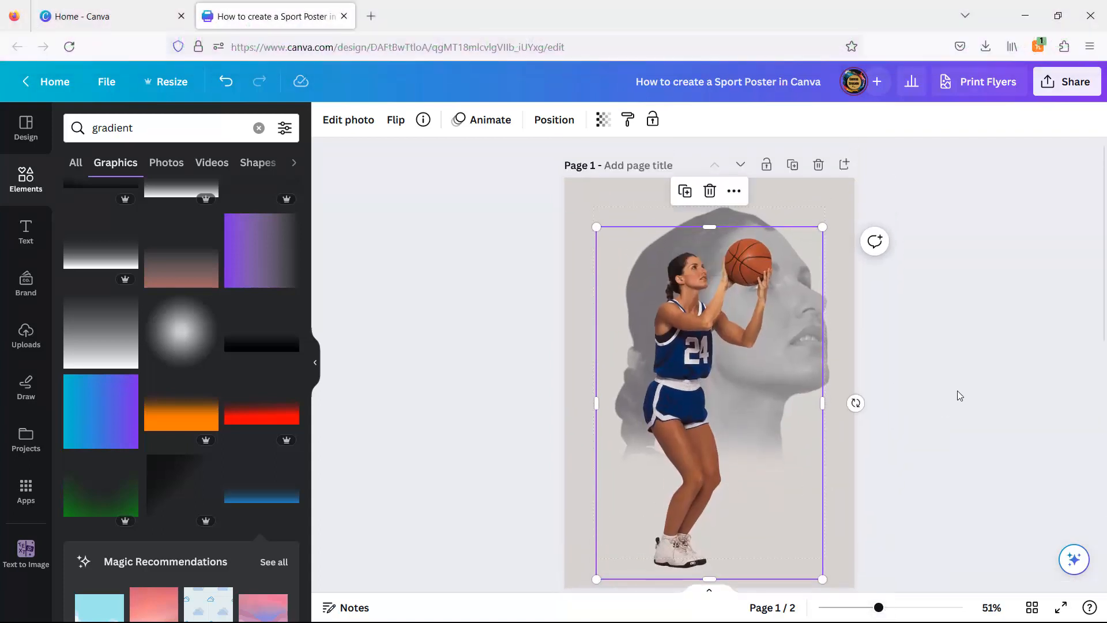
Shift the full-body player photo to the left side of page 1, crop its empty side margins and enlarge it slightly.
{"action": "left_click_drag", "start_coordinate": [687, 459], "coordinate": [635, 439]}
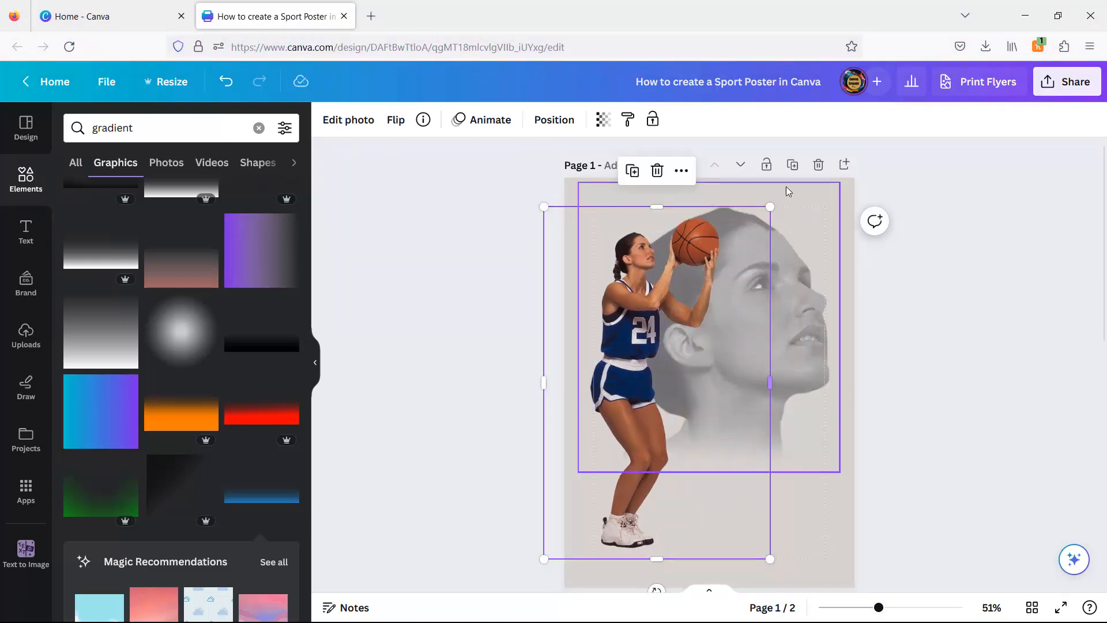
{"action": "left_click_drag", "start_coordinate": [542, 382], "coordinate": [571, 383]}
{"action": "left_click_drag", "start_coordinate": [770, 382], "coordinate": [729, 382]}
{"action": "mouse_move", "coordinate": [730, 208]}
{"action": "left_mouse_down"}
{"action": "mouse_move", "coordinate": [741, 185]}
{"action": "mouse_move", "coordinate": [734, 194]}
{"action": "left_mouse_up"}
{"action": "mouse_move", "coordinate": [644, 439]}
{"action": "left_mouse_down"}
{"action": "mouse_move", "coordinate": [655, 439]}
{"action": "mouse_move", "coordinate": [647, 440]}
{"action": "left_mouse_up"}
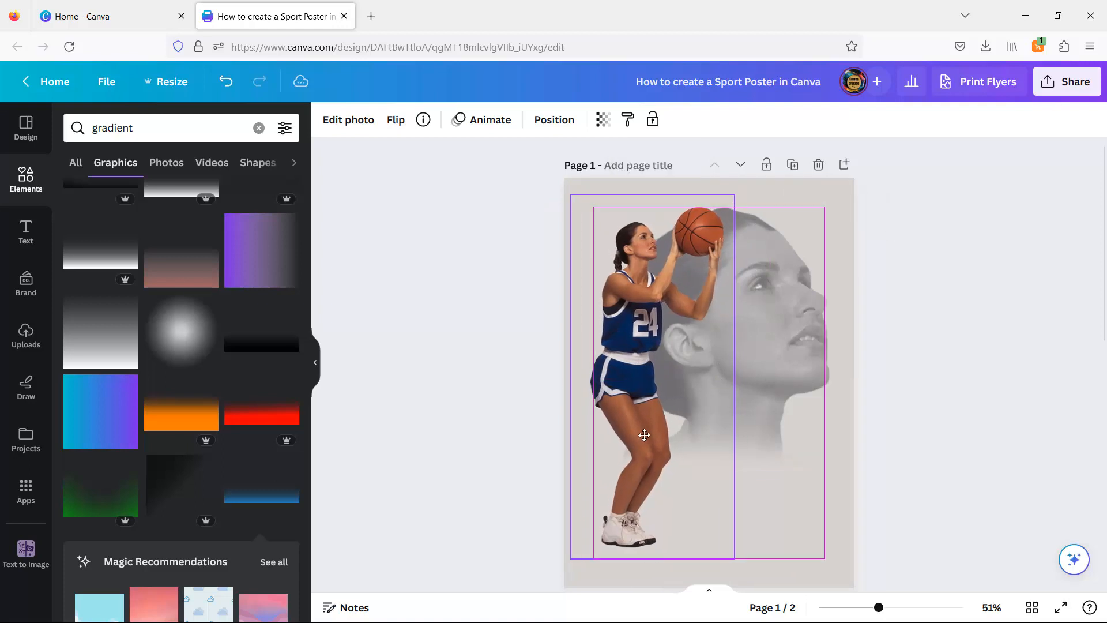
{"action": "left_click", "coordinate": [966, 415]}
Add a heading reading "24" to page 1 and enlarge it to font size 196.
{"action": "left_click", "coordinate": [26, 231]}
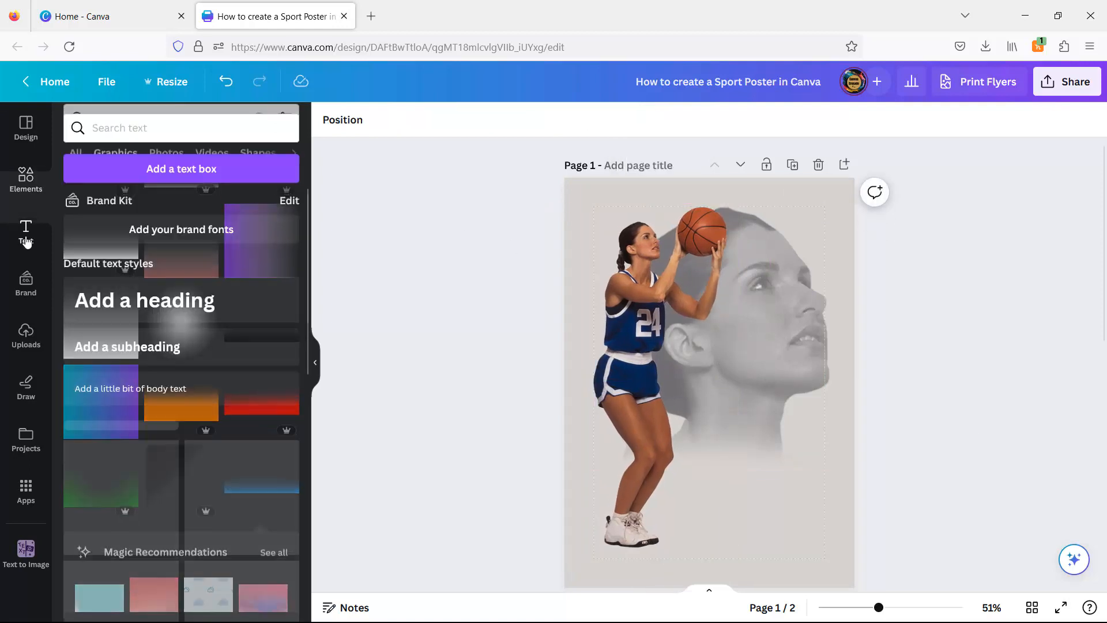
{"action": "left_click", "coordinate": [140, 297]}
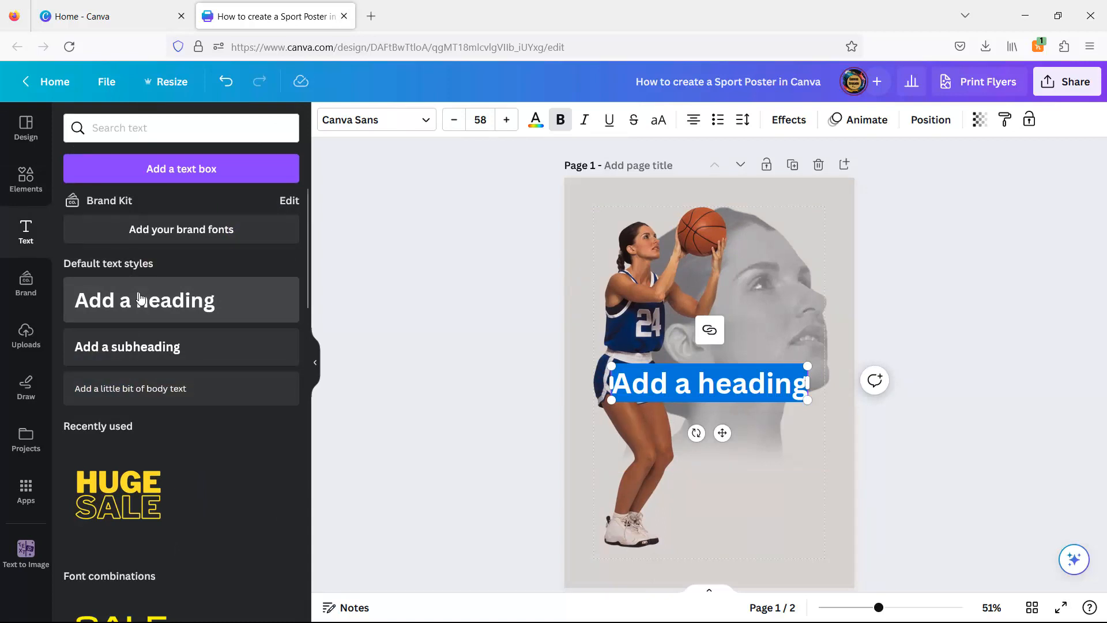
{"action": "type", "text": "24"}
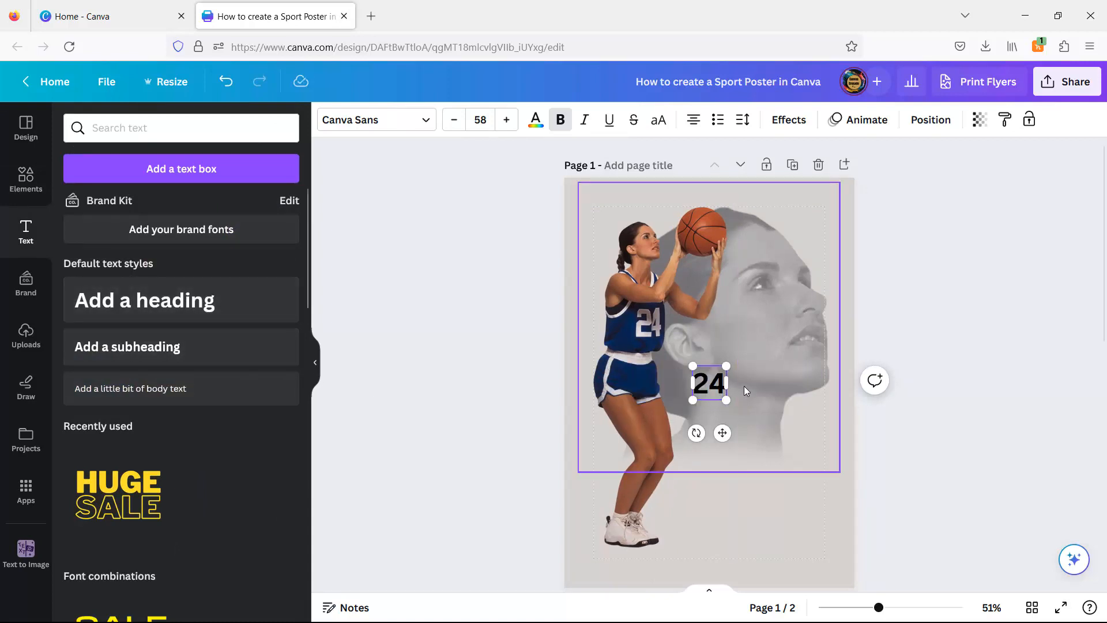
{"action": "left_click_drag", "start_coordinate": [727, 404], "coordinate": [806, 480]}
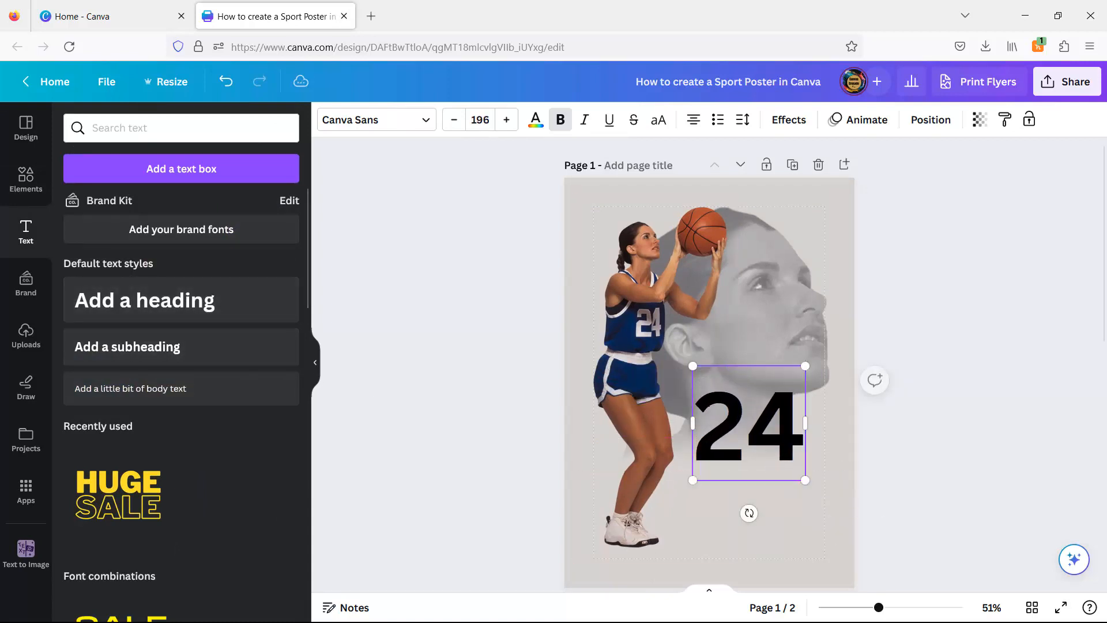
Change the "24" heading's font to Paalalabas Condensed and enlarge it to size 372.
{"action": "left_click", "coordinate": [362, 120]}
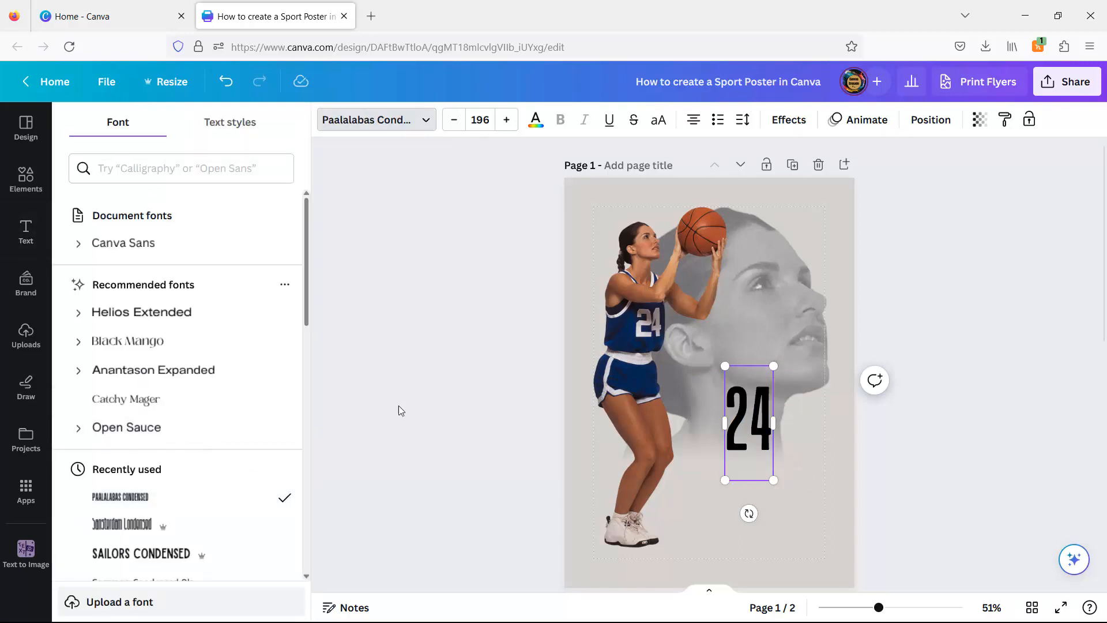
{"action": "left_click_drag", "start_coordinate": [725, 481], "coordinate": [681, 583]}
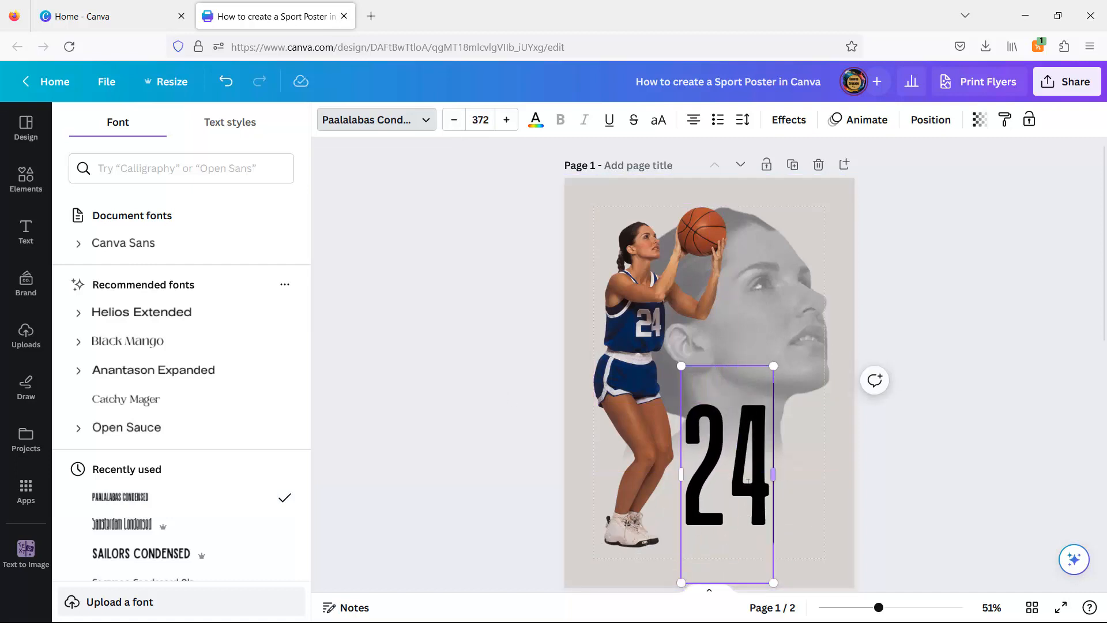
{"action": "left_click", "coordinate": [782, 518]}
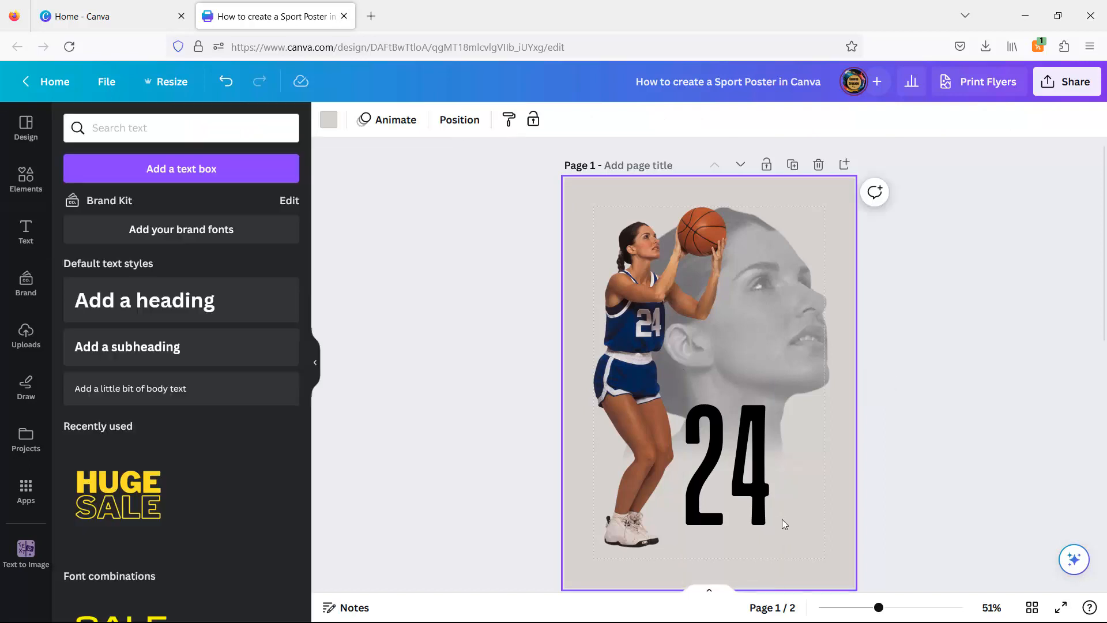
Move the "24" heading over the player's legs and enlarge it to font size 601.
{"action": "left_click_drag", "start_coordinate": [754, 517], "coordinate": [711, 508]}
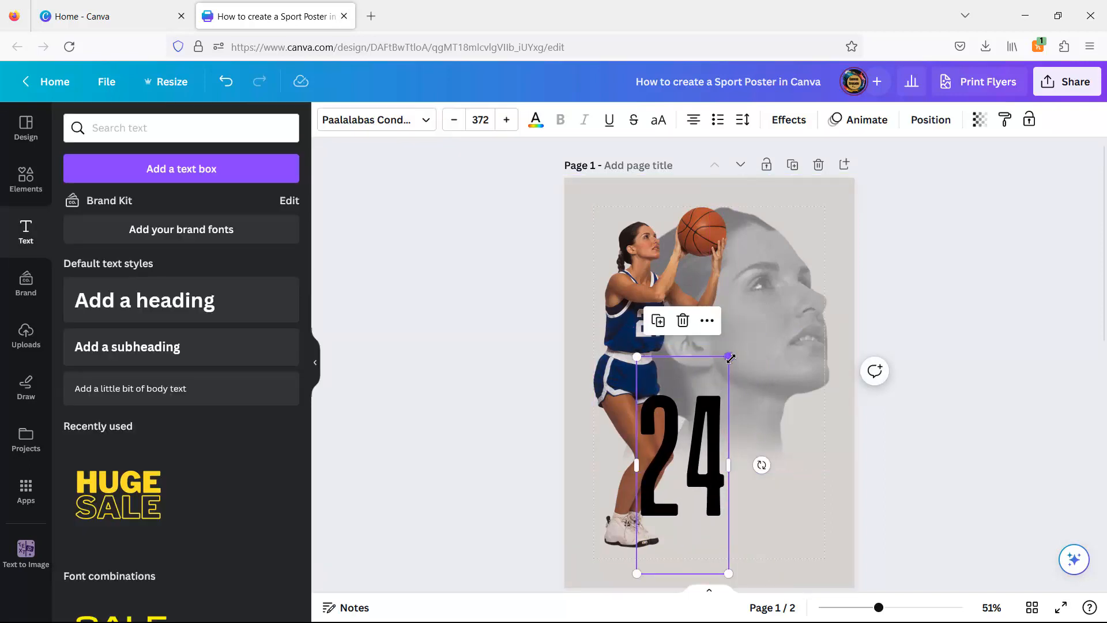
{"action": "left_click_drag", "start_coordinate": [730, 358], "coordinate": [779, 242]}
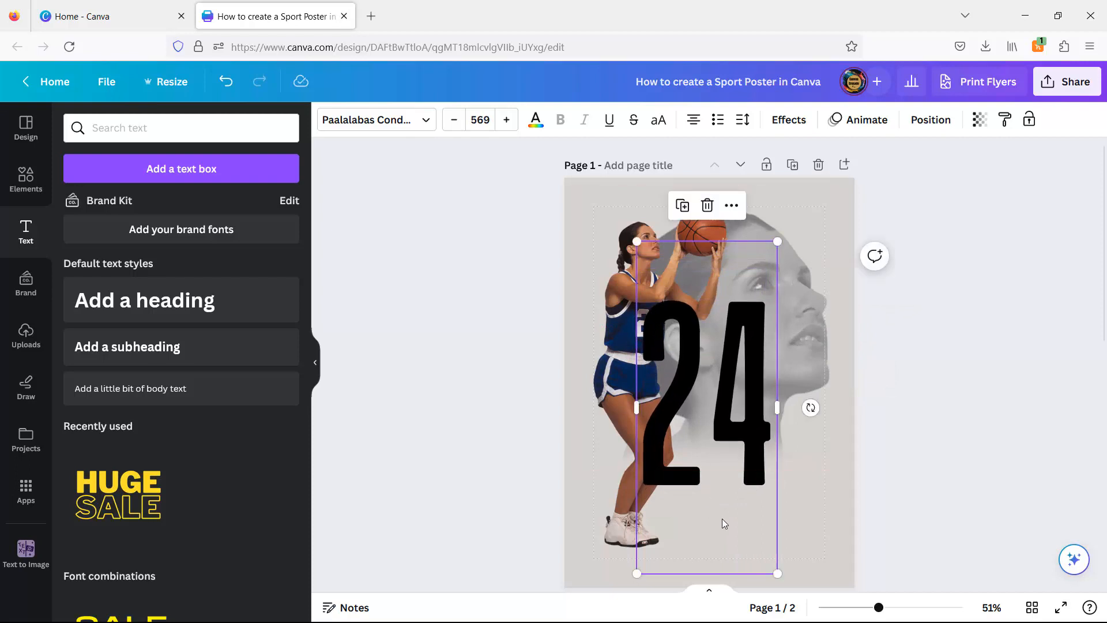
{"action": "left_click_drag", "start_coordinate": [636, 574], "coordinate": [623, 591]}
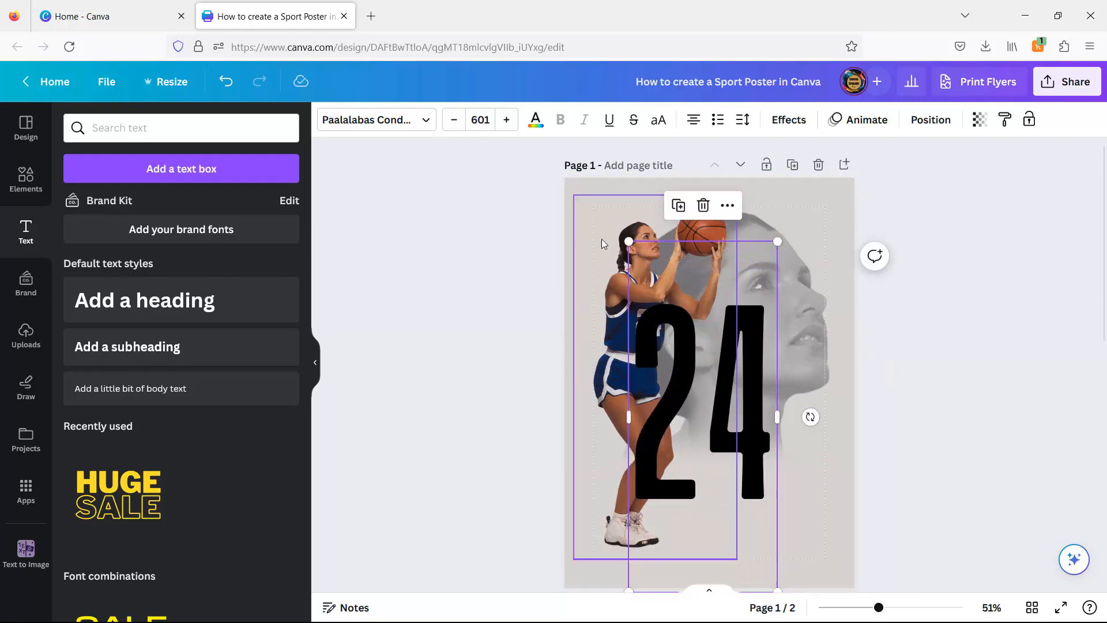
Color the "24" heading dark blue from the Brand Kit palette and send it backward behind the player photo.
{"action": "left_click", "coordinate": [535, 119]}
{"action": "left_click", "coordinate": [162, 366]}
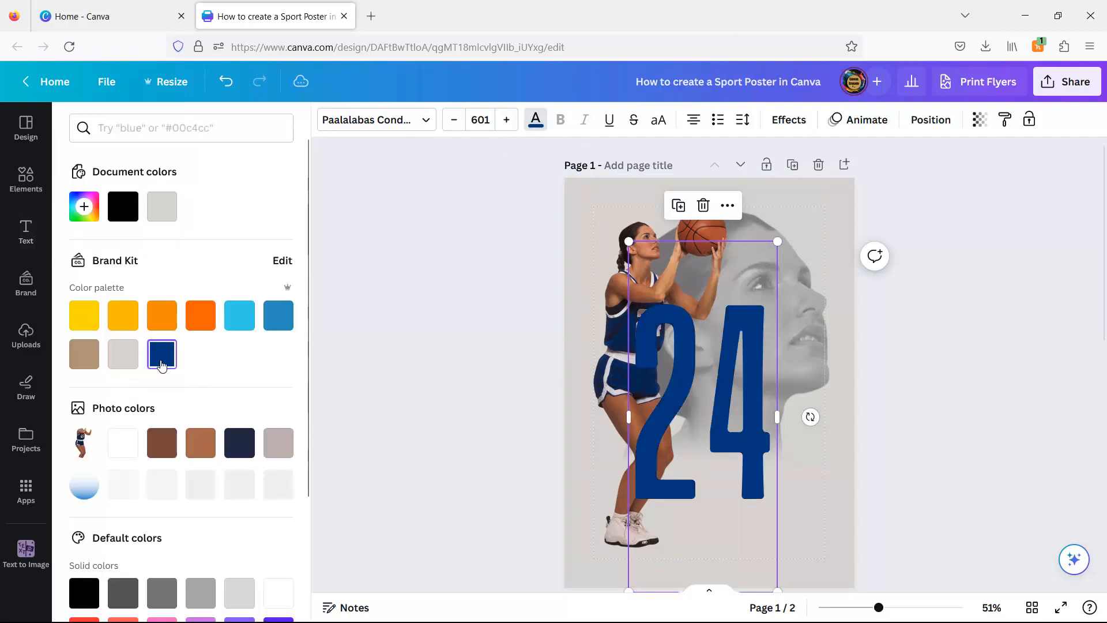
{"action": "left_click", "coordinate": [923, 121]}
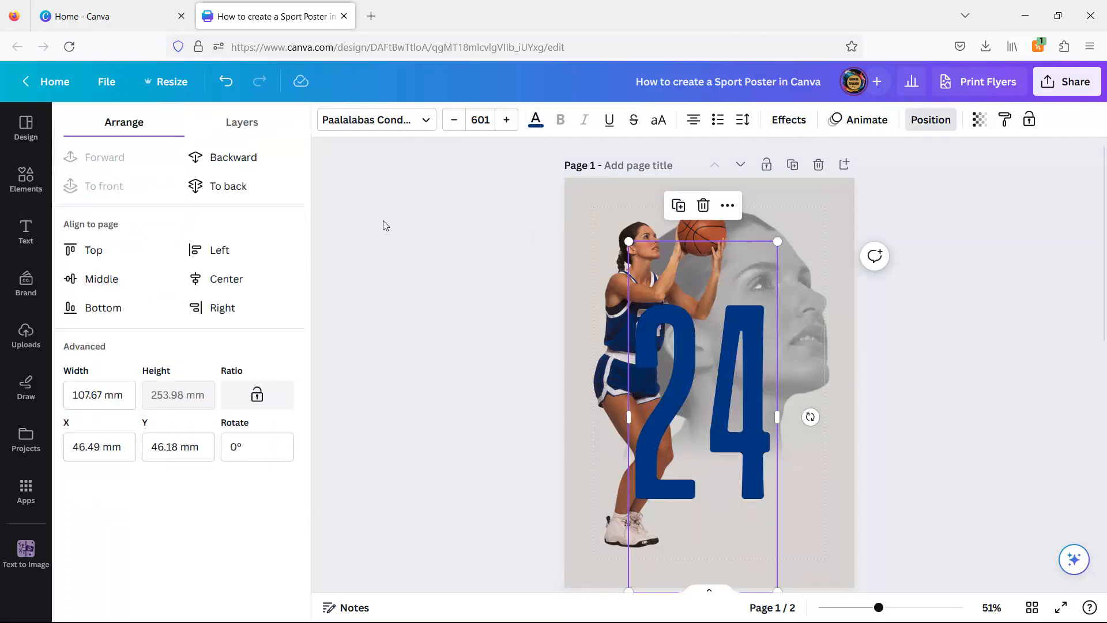
{"action": "left_click", "coordinate": [247, 166]}
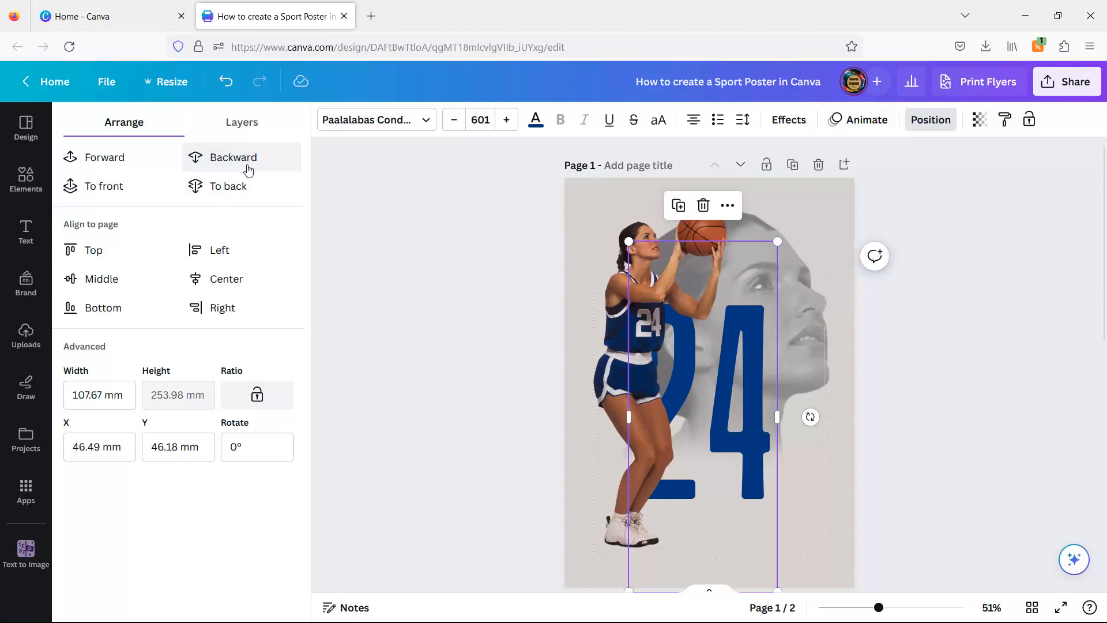
Enlarge the "24" heading to font size 666 and shift it slightly up and right, to about X 53.89 mm, Y 39.39 mm.
{"action": "scroll", "coordinate": [807, 462], "scroll_direction": "down", "scroll_amount": 1}
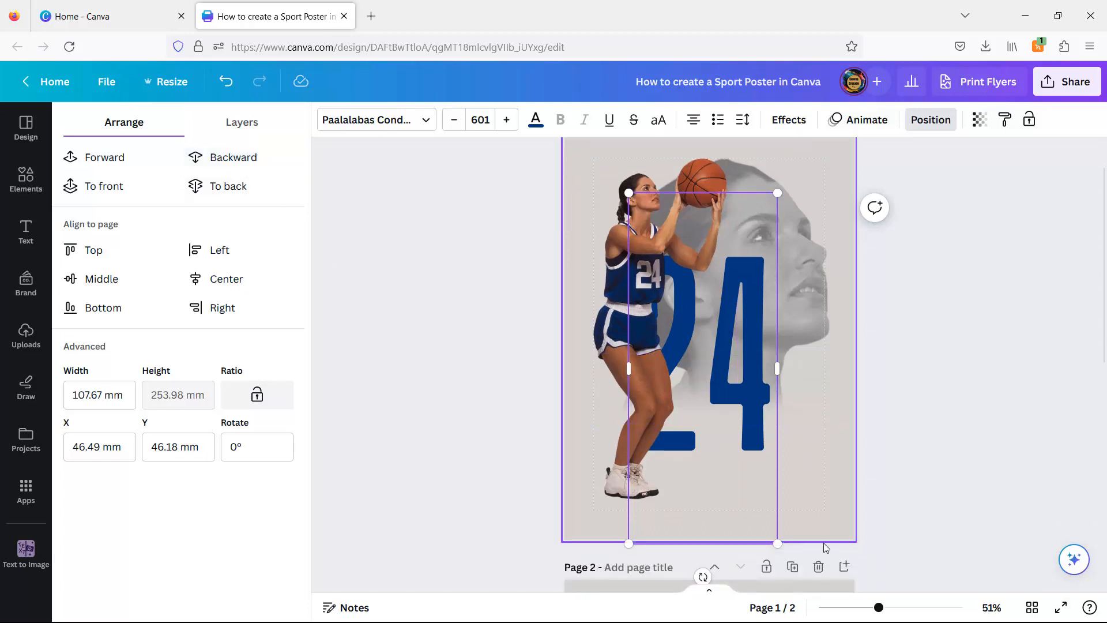
{"action": "left_click_drag", "start_coordinate": [788, 548], "coordinate": [815, 579]}
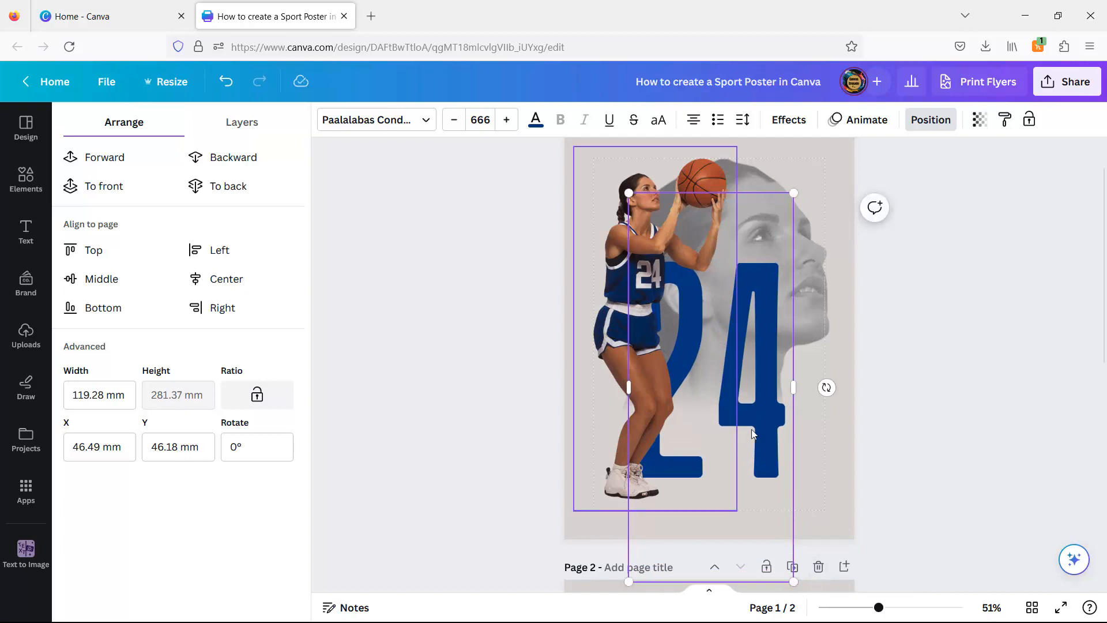
{"action": "left_click_drag", "start_coordinate": [758, 424], "coordinate": [767, 410]}
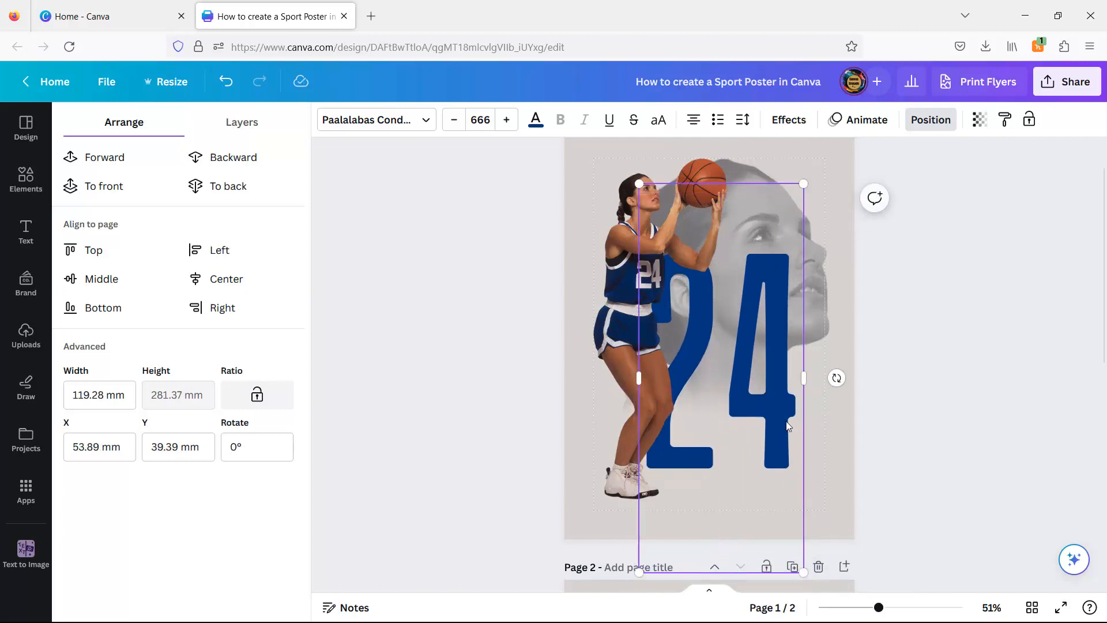
Apply the Outline shadow effect to the full-body player photo.
{"action": "left_click", "coordinate": [925, 383]}
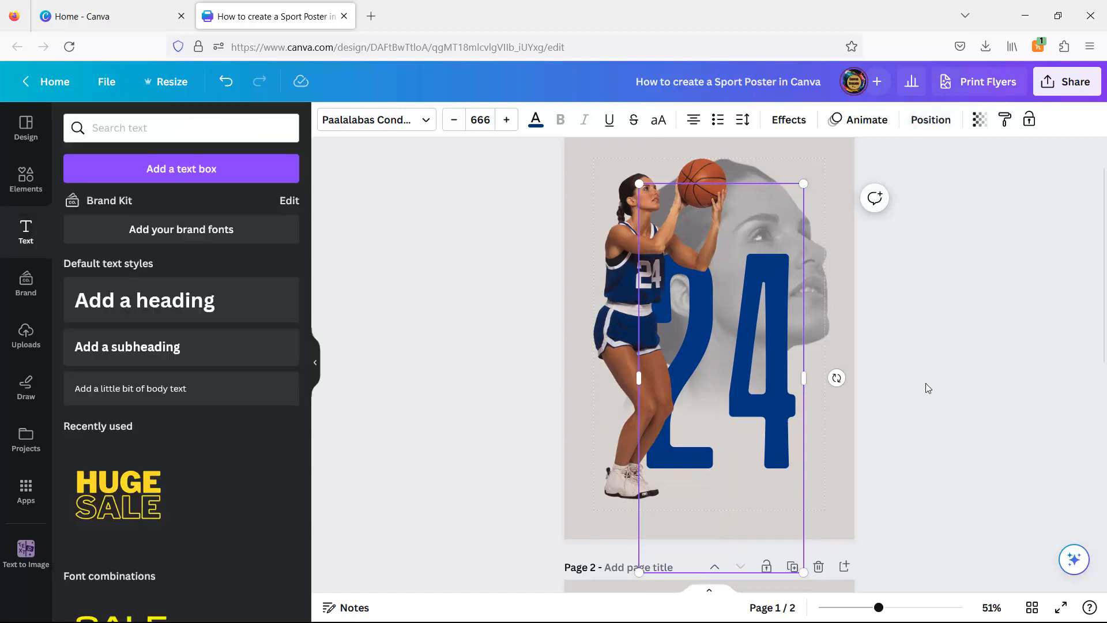
{"action": "left_click", "coordinate": [926, 383]}
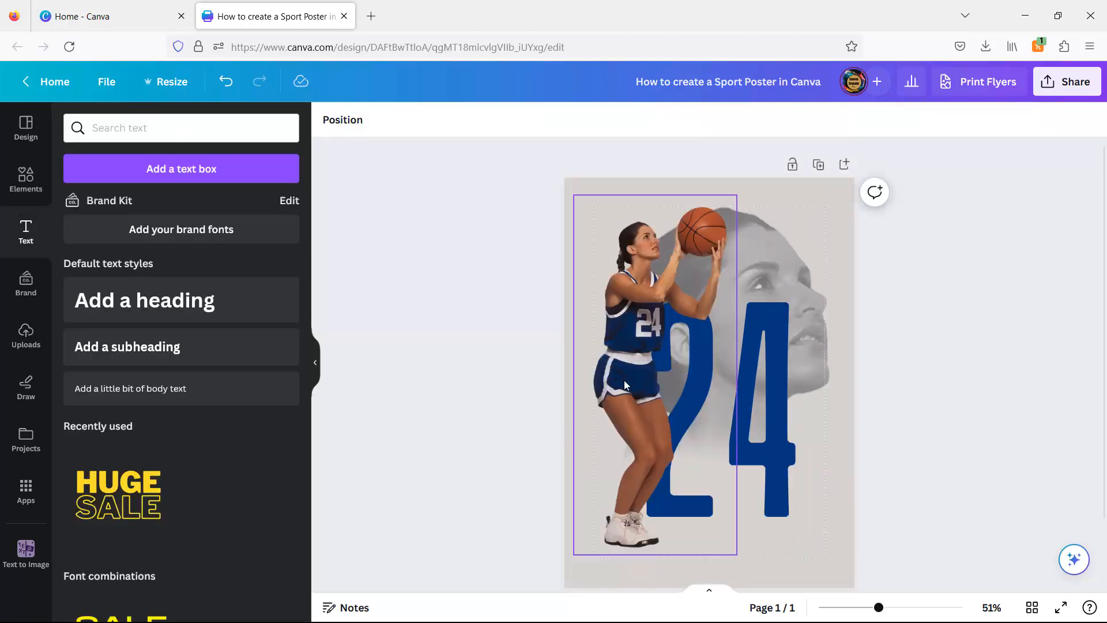
{"action": "left_click", "coordinate": [625, 381]}
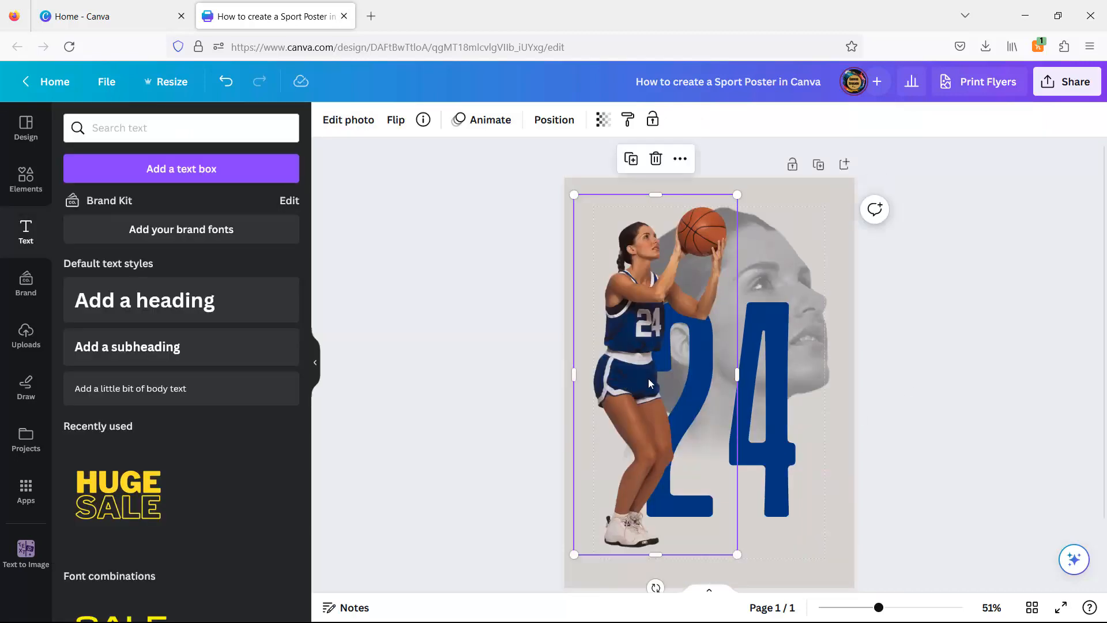
{"action": "left_click", "coordinate": [350, 121]}
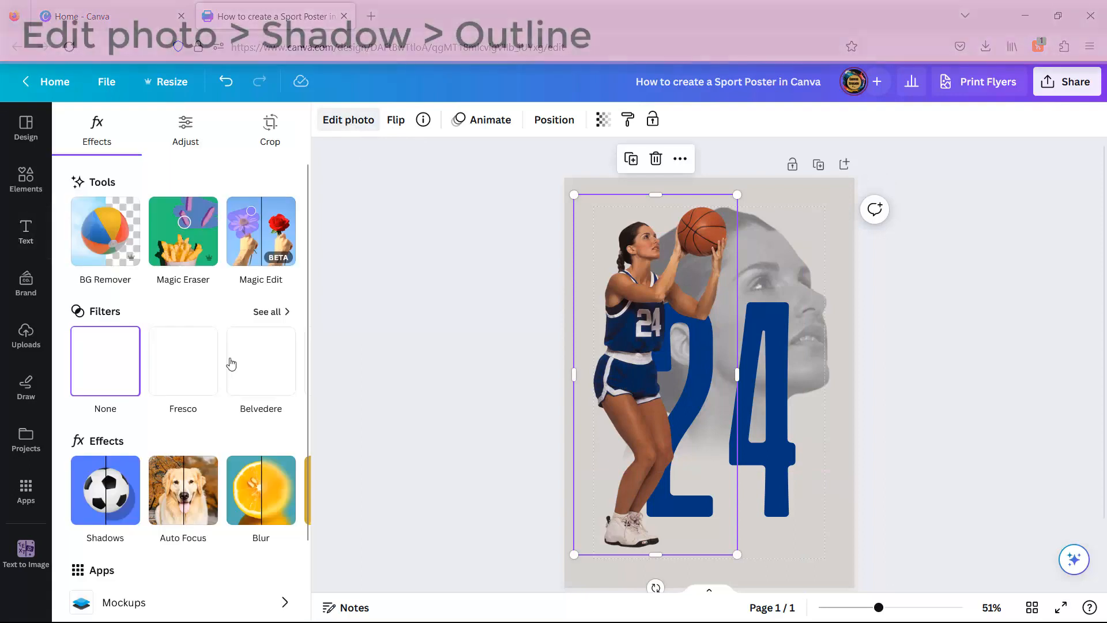
{"action": "left_click", "coordinate": [106, 504]}
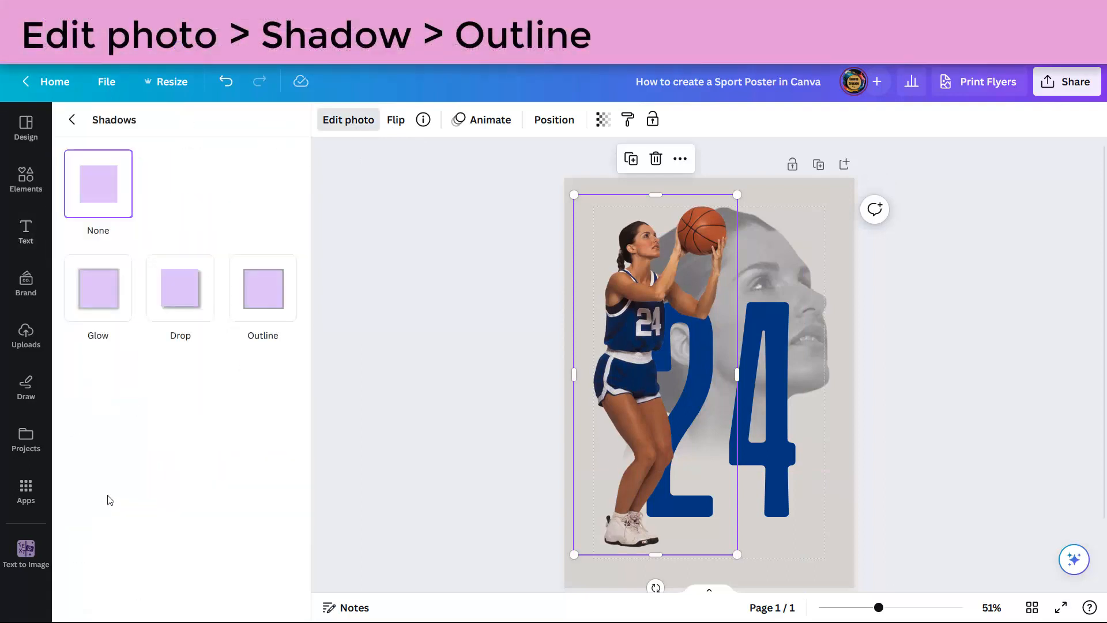
{"action": "left_click", "coordinate": [267, 291]}
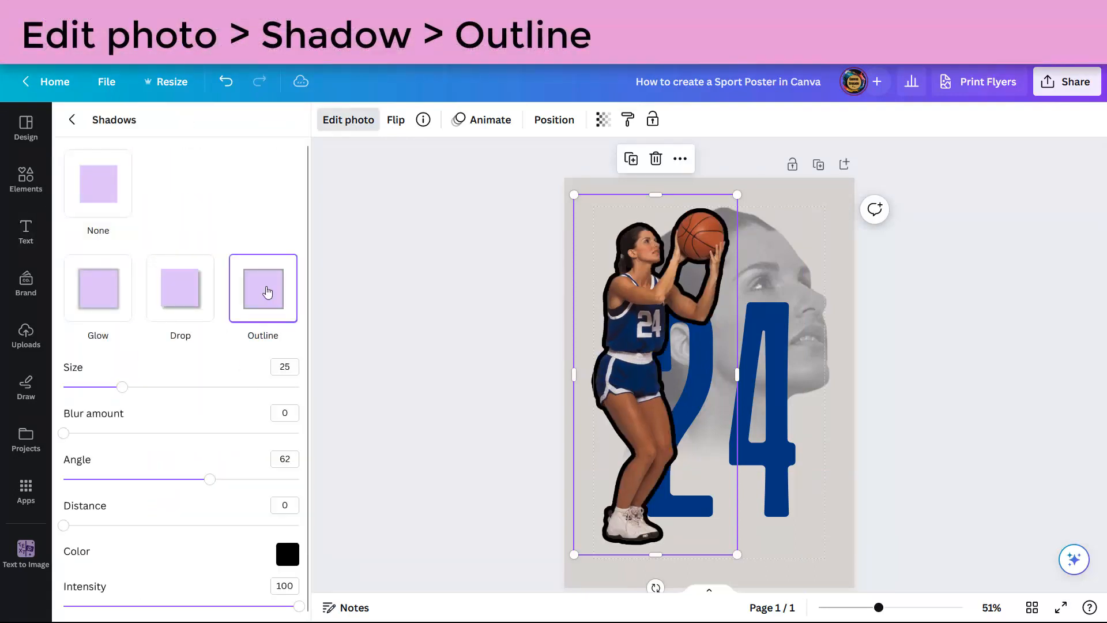
Make the player's outline white (#FFFFFF), with size 5 and a blur amount of about 11.
{"action": "left_click", "coordinate": [287, 555]}
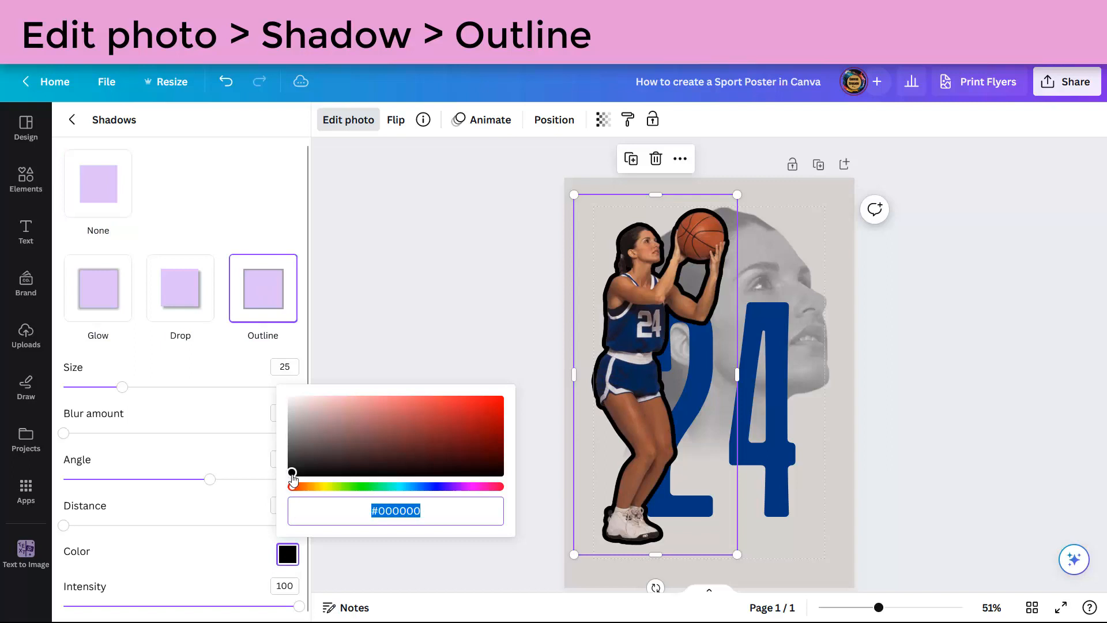
{"action": "left_click_drag", "start_coordinate": [293, 476], "coordinate": [280, 399]}
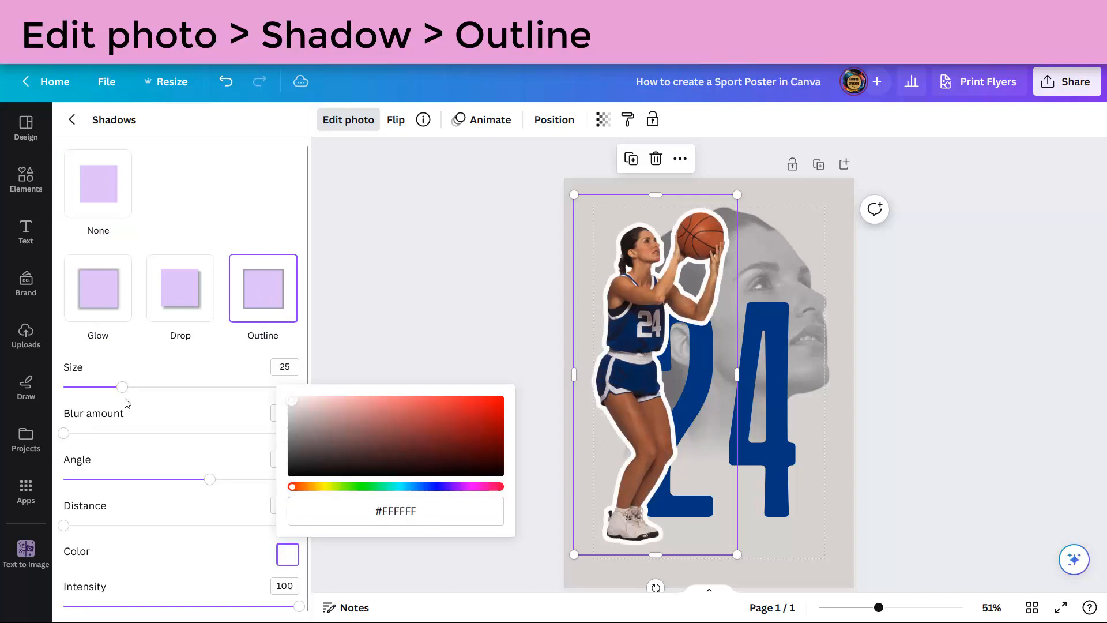
{"action": "left_click_drag", "start_coordinate": [122, 387], "coordinate": [90, 441]}
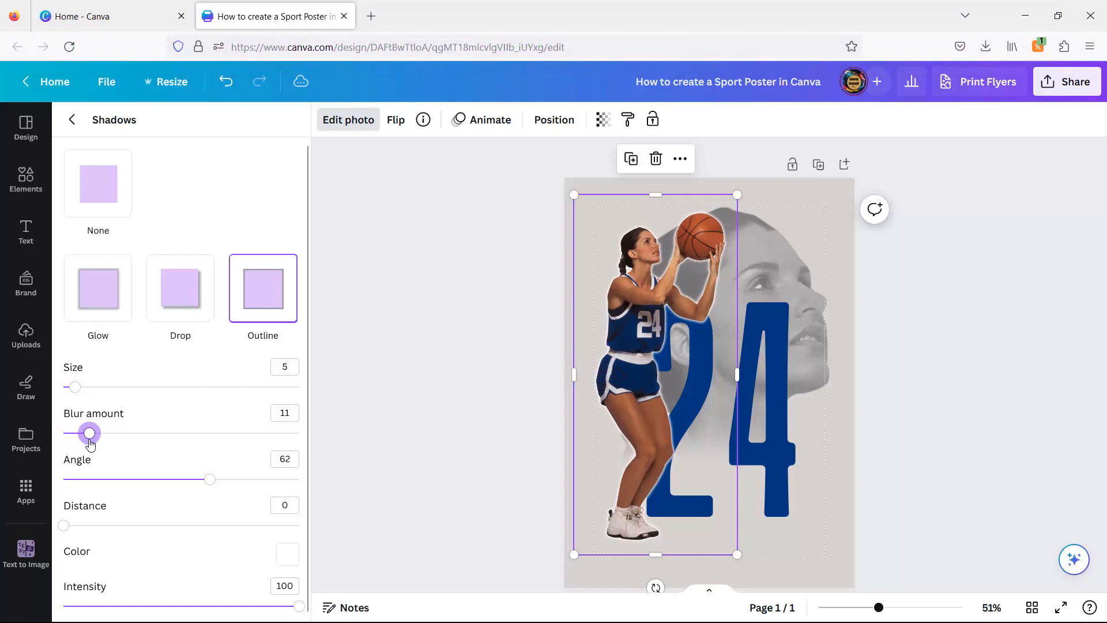
{"action": "left_click", "coordinate": [512, 446]}
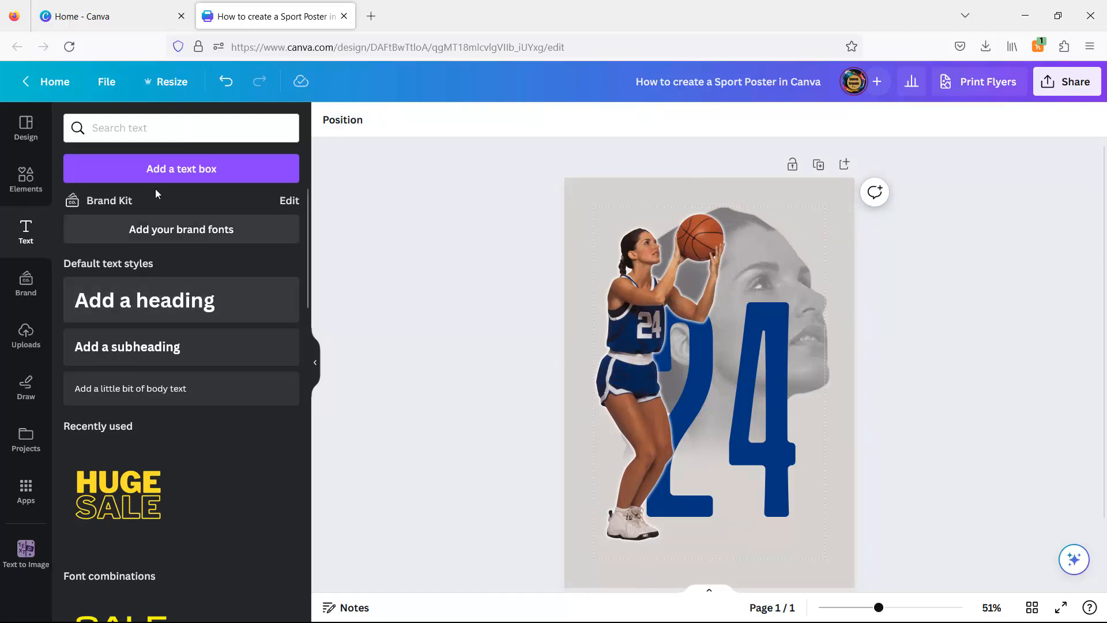
Search the graphics elements for "shadow" and add a soft, flat oval shadow to the poster.
{"action": "left_click", "coordinate": [25, 179]}
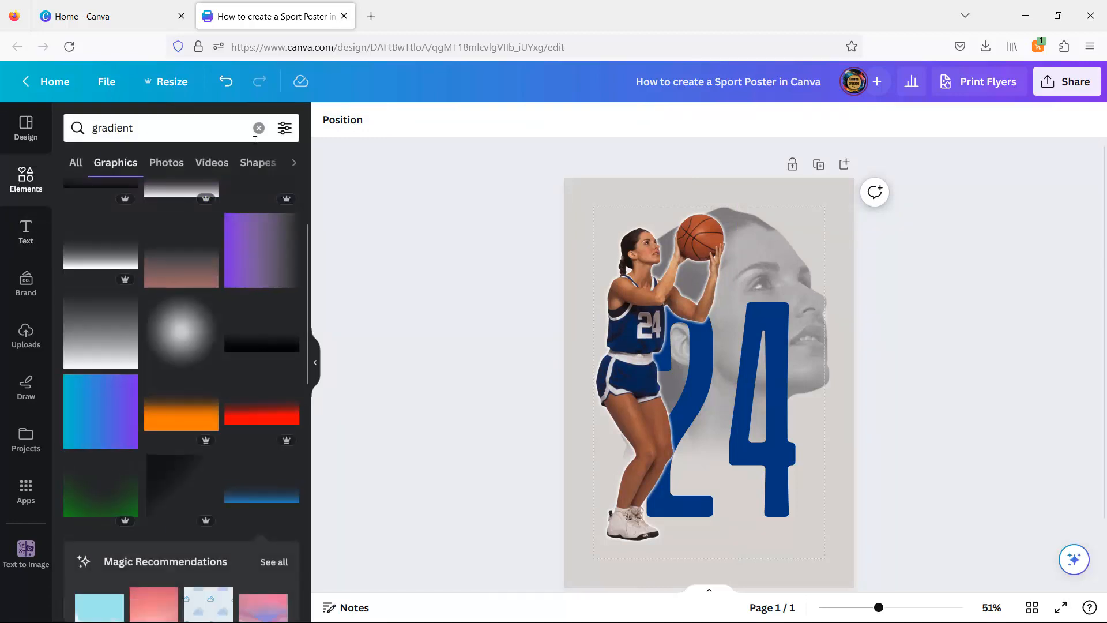
{"action": "left_click", "coordinate": [259, 127]}
{"action": "type", "text": "s"}
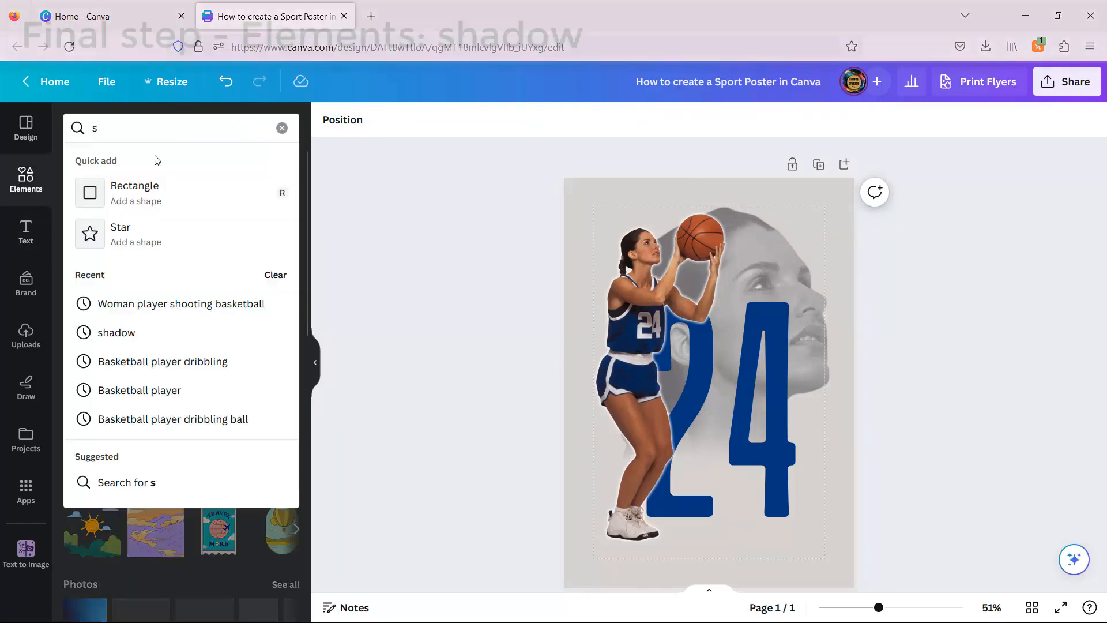
{"action": "left_click", "coordinate": [110, 332]}
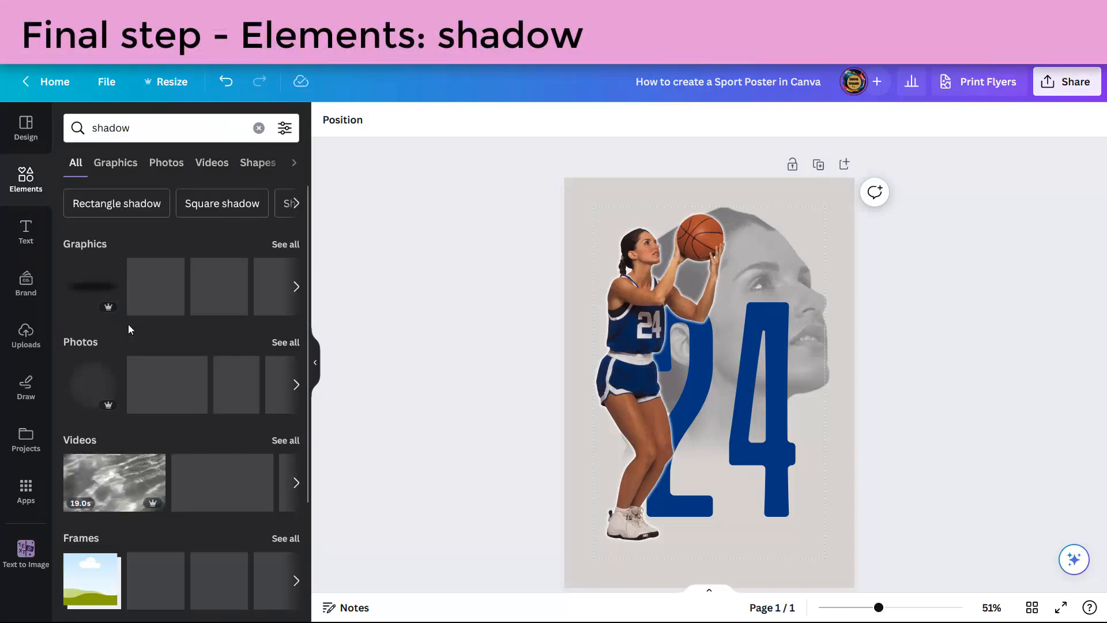
{"action": "left_click", "coordinate": [278, 245]}
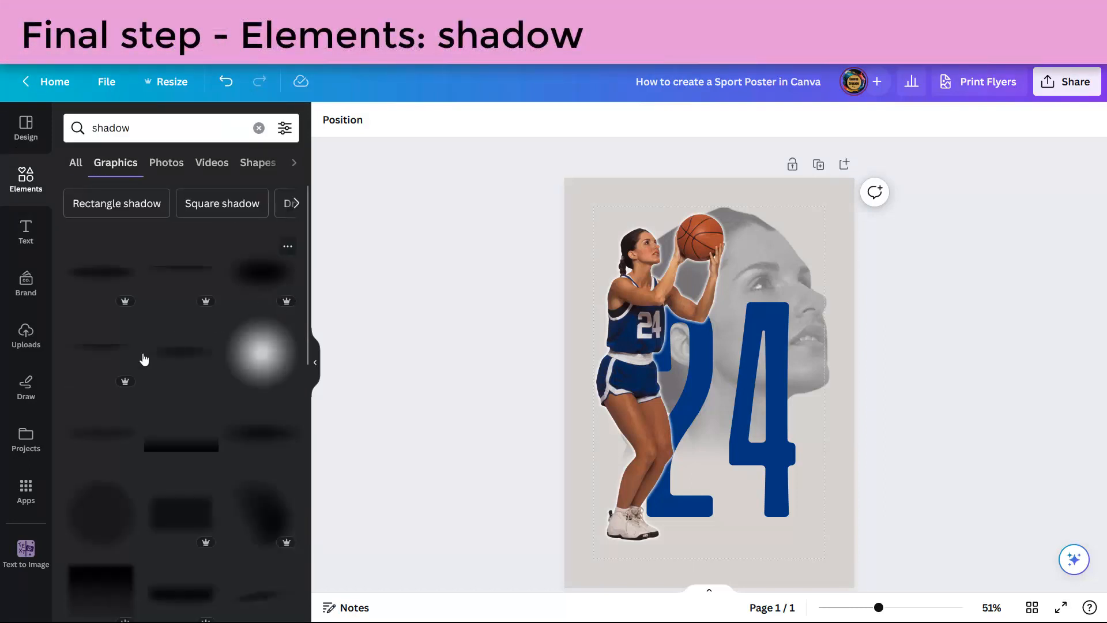
{"action": "left_click", "coordinate": [179, 354]}
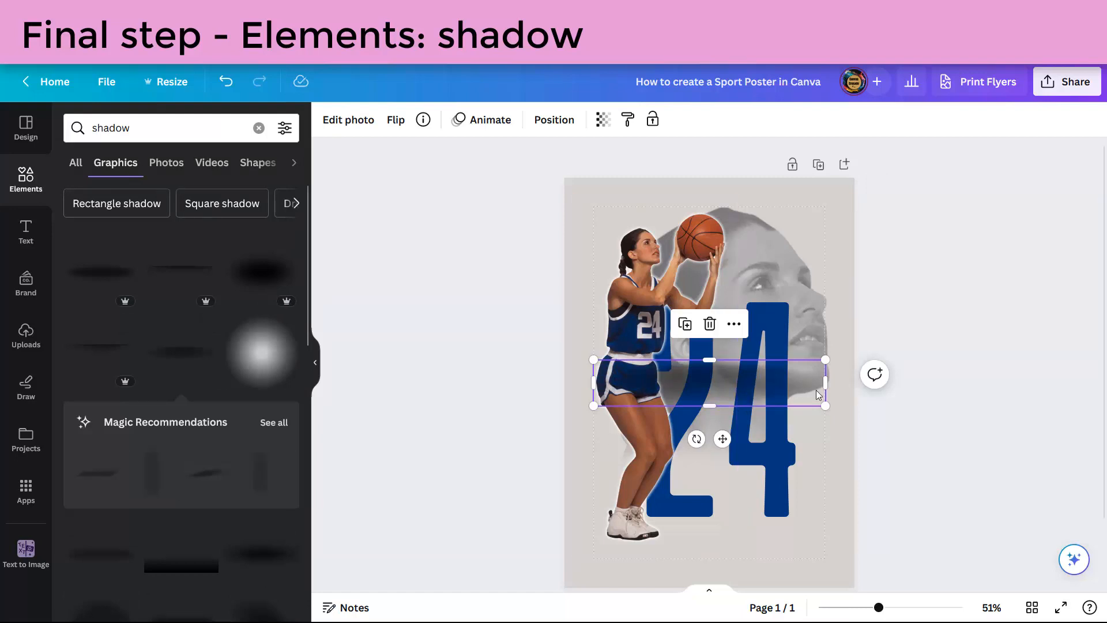
Shrink the oval shadow to roughly the width of the player's shoes and place it directly beneath her feet.
{"action": "left_click_drag", "start_coordinate": [826, 406], "coordinate": [644, 598]}
{"action": "left_click_drag", "start_coordinate": [669, 544], "coordinate": [663, 546]}
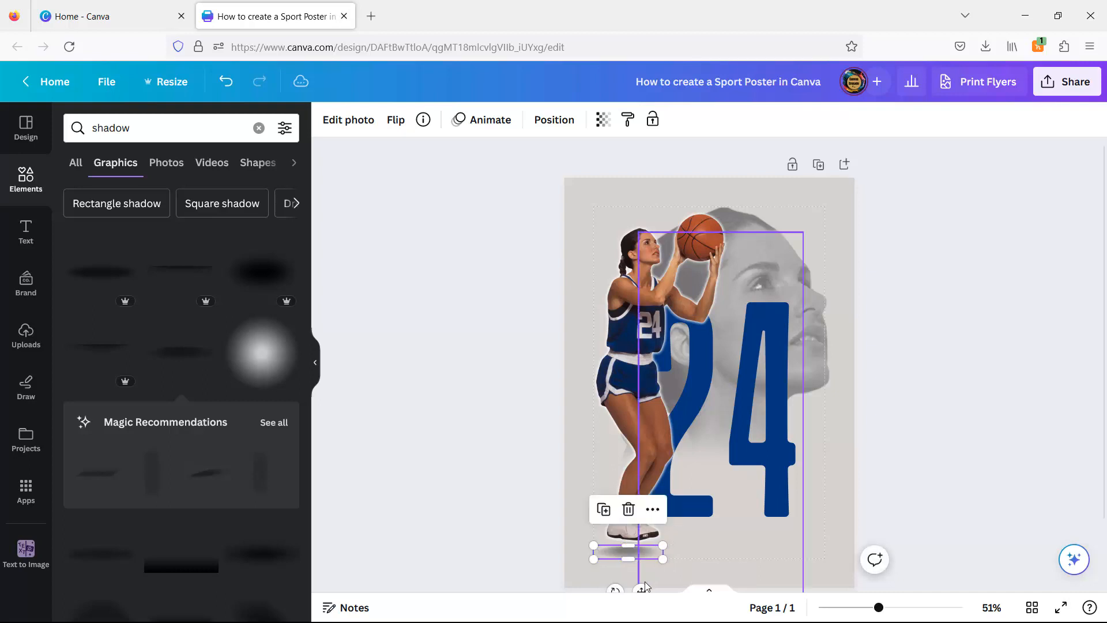
{"action": "left_click_drag", "start_coordinate": [644, 587], "coordinate": [649, 586]}
{"action": "left_click", "coordinate": [934, 438]}
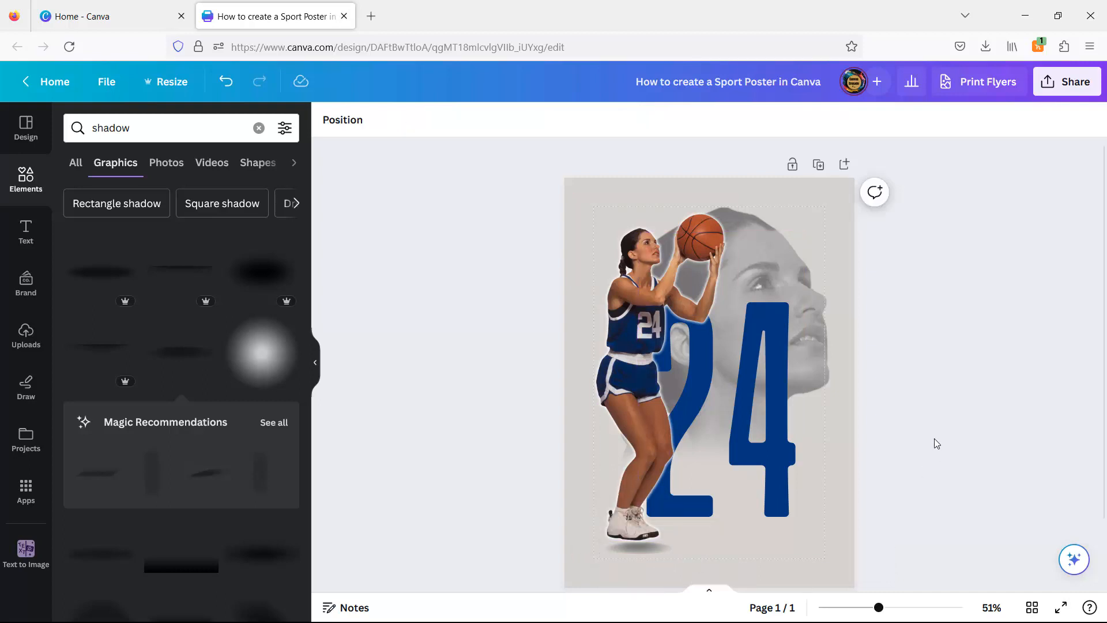
{"action": "left_click", "coordinate": [662, 552]}
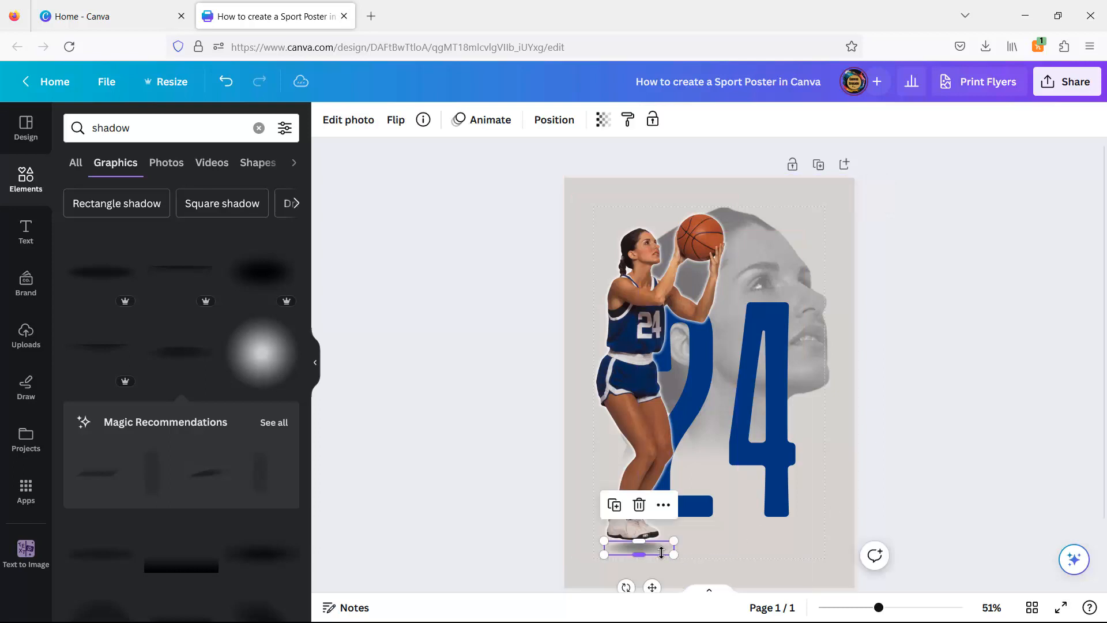
{"action": "left_click_drag", "start_coordinate": [652, 586], "coordinate": [646, 586]}
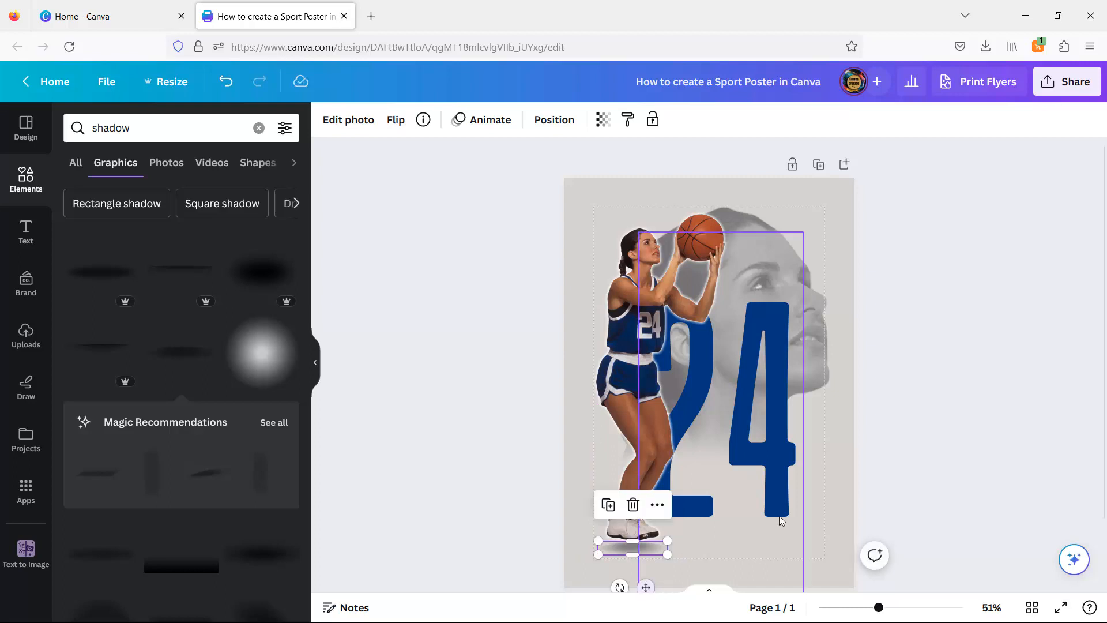
{"action": "left_click", "coordinate": [913, 411]}
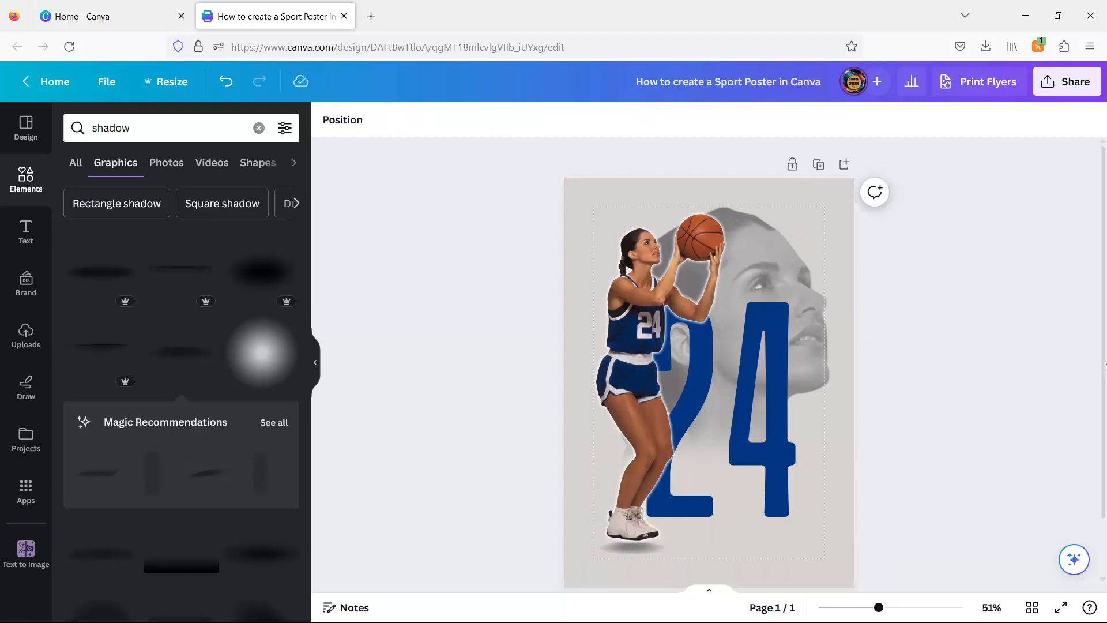
Download the poster as a PNG at size 1 (1,414 × 2,000 px).
{"action": "left_click", "coordinate": [1067, 81]}
{"action": "left_click", "coordinate": [954, 444]}
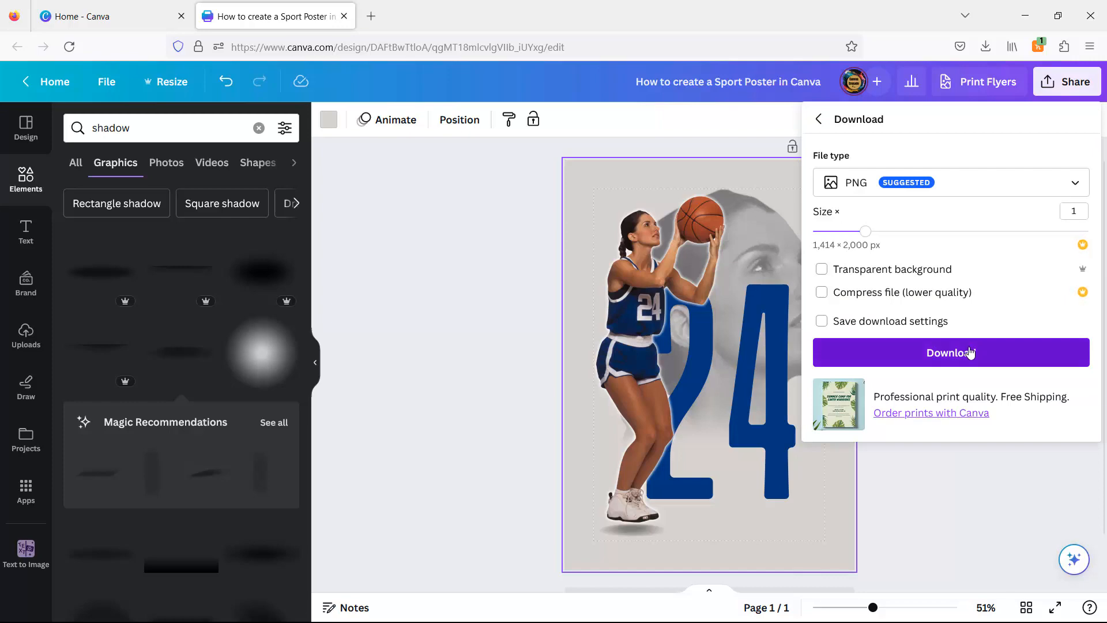
{"action": "left_click", "coordinate": [971, 352]}
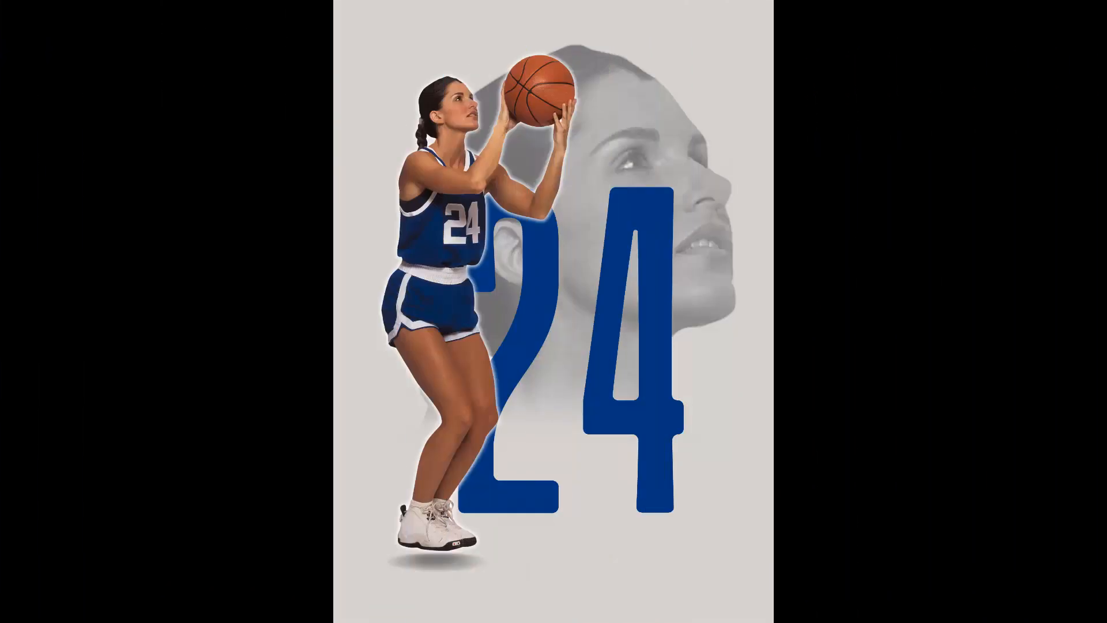